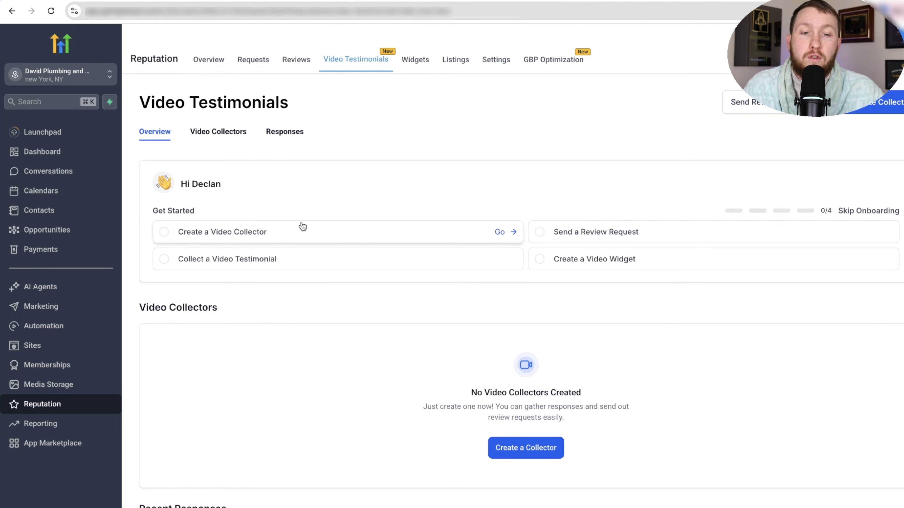
Step: Create a new video collector and rename its template as "DAves Plumbing Video Testimonials"
click(273, 239)
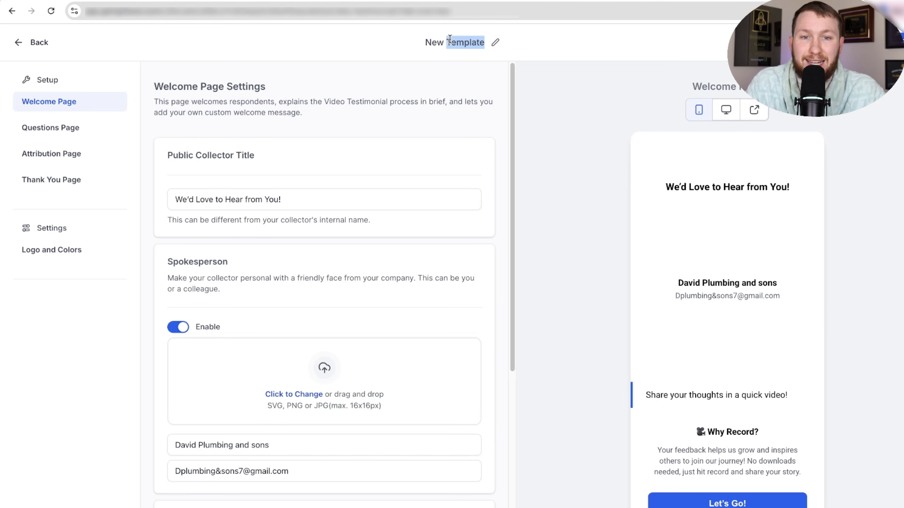
click(495, 43)
text(D)
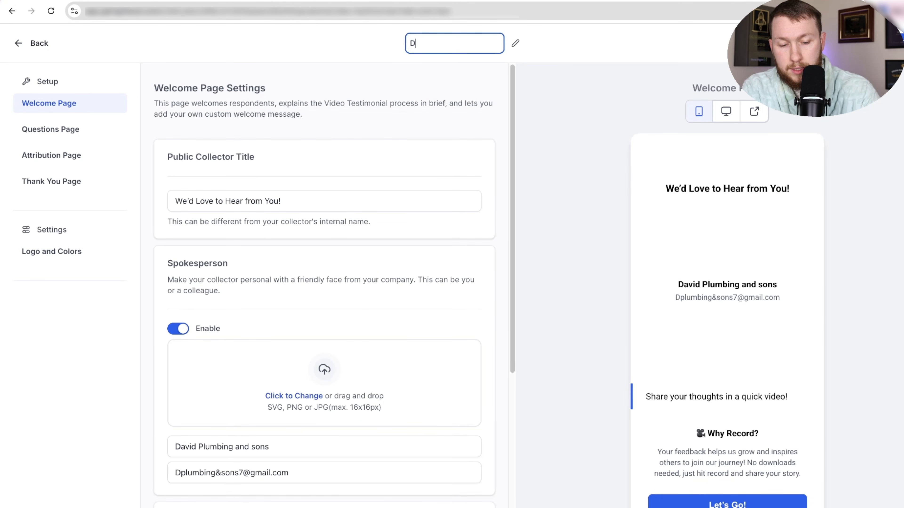
text(Aves Plumbin)
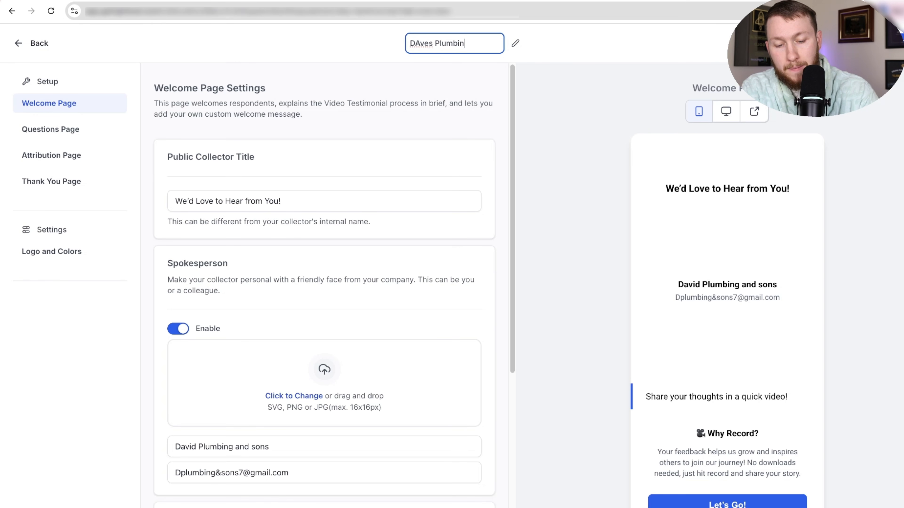
text(g Video Testimonia)
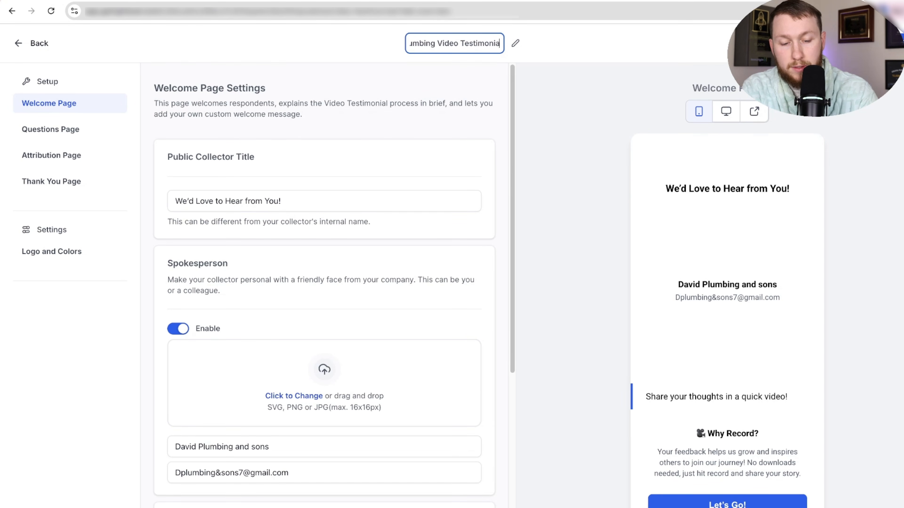
text(ls)
click(426, 87)
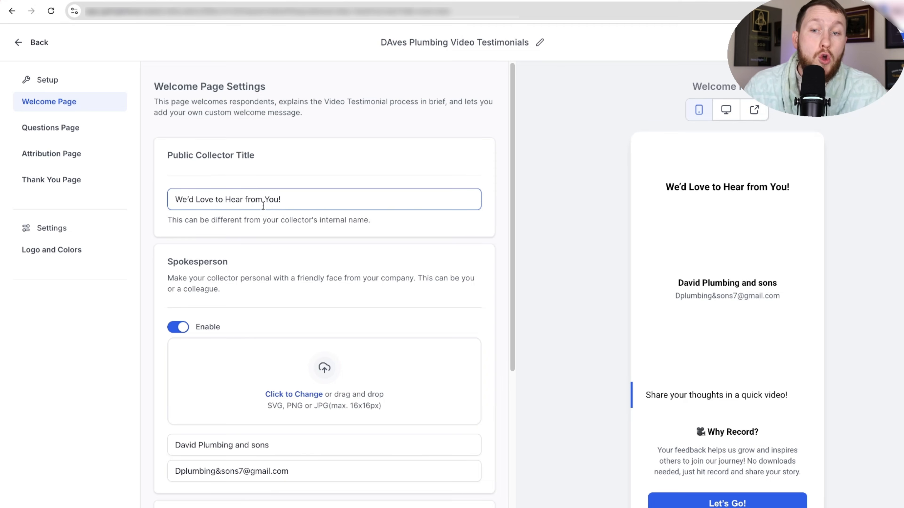
Step: Upload Untitled design (42).png from Downloads as the welcome page's spokesperson picture, leaving the spokesperson section enabled
drag(282, 200, 183, 202)
click(312, 200)
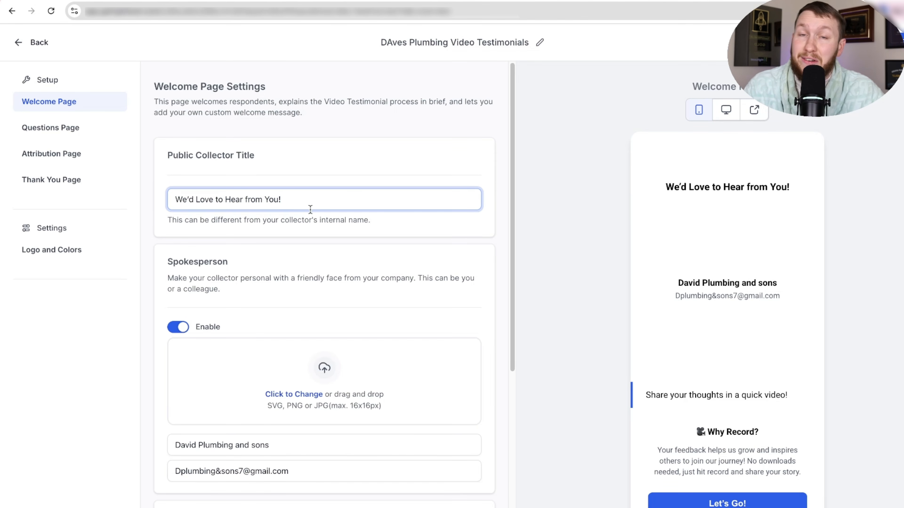
scroll(311, 209, down, 5)
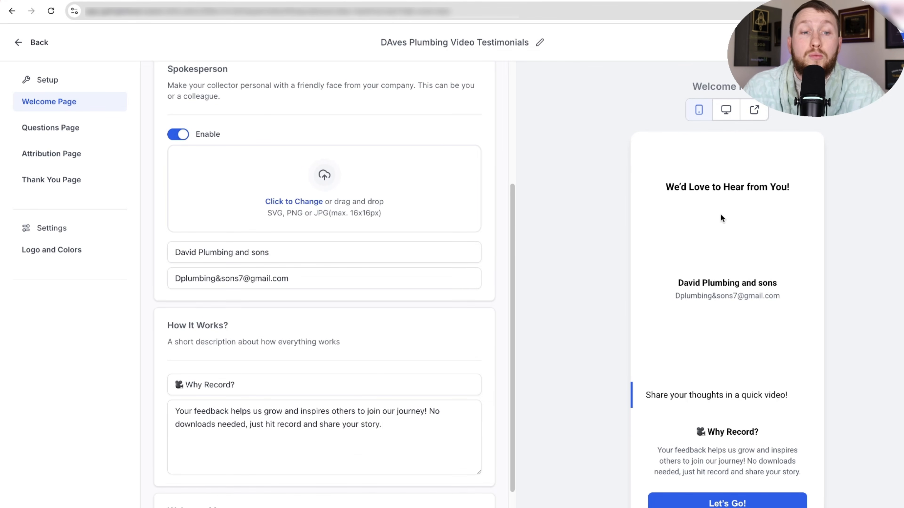
click(286, 188)
click(442, 219)
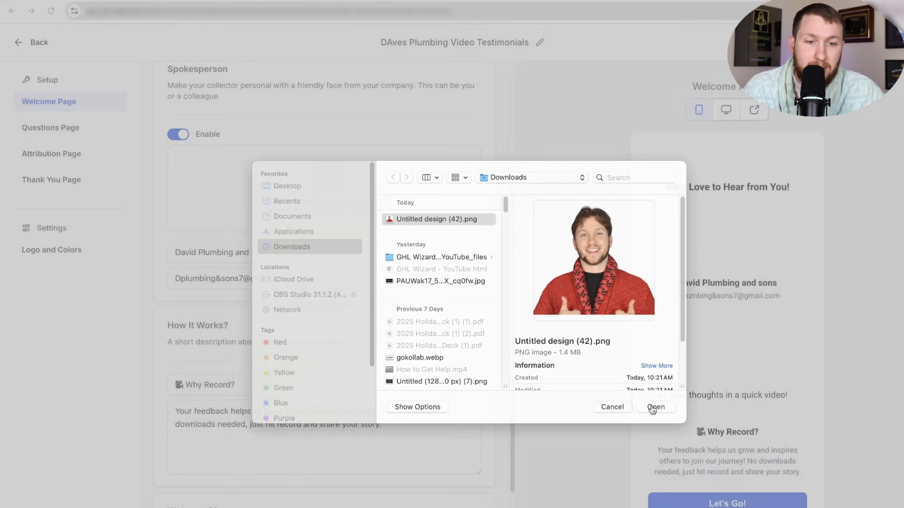
click(654, 407)
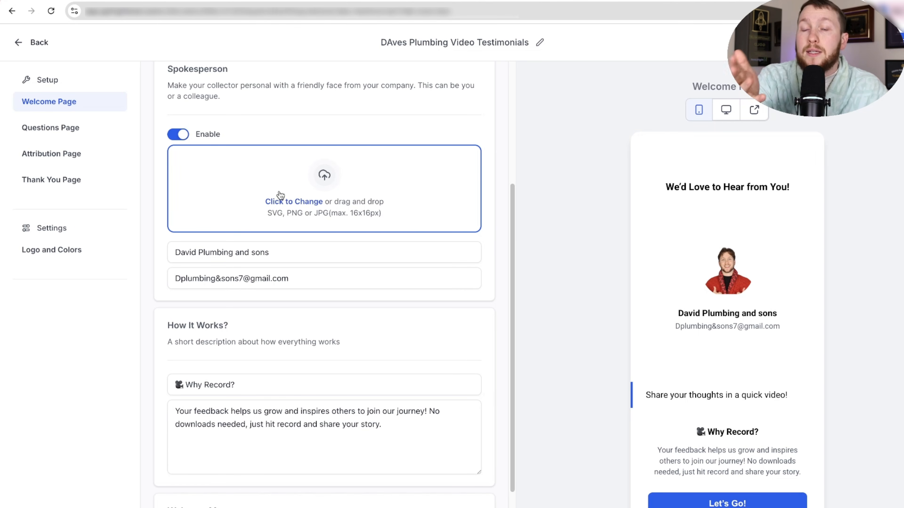
click(173, 138)
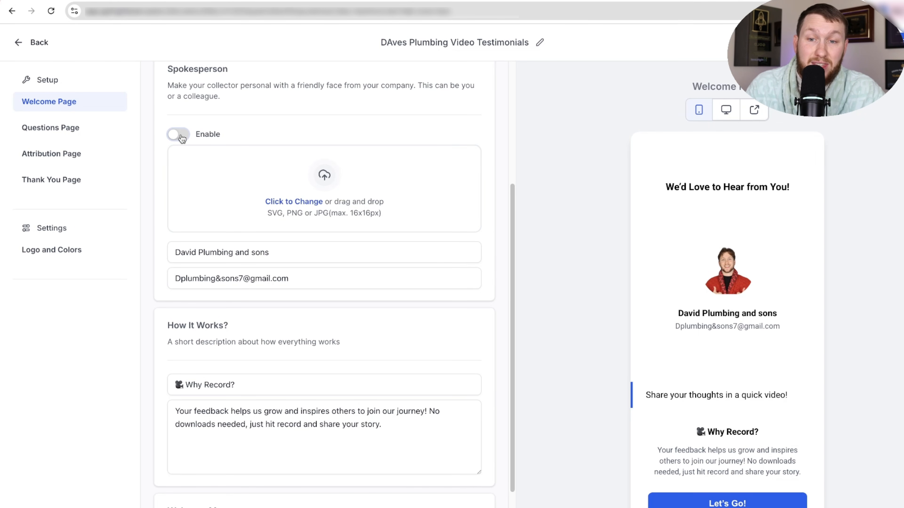
click(181, 136)
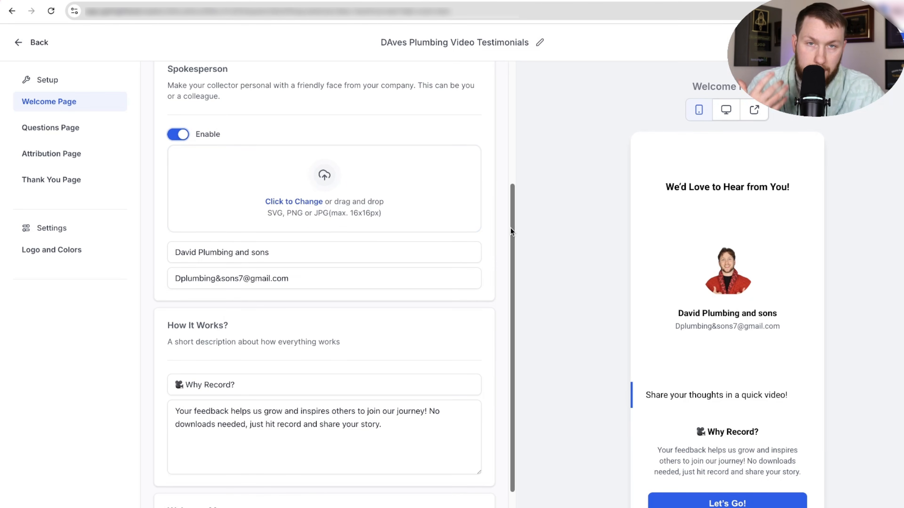
Step: Review the How It Works heading and description and the Welcome Message text in the welcome page settings
scroll(422, 284, down, 3)
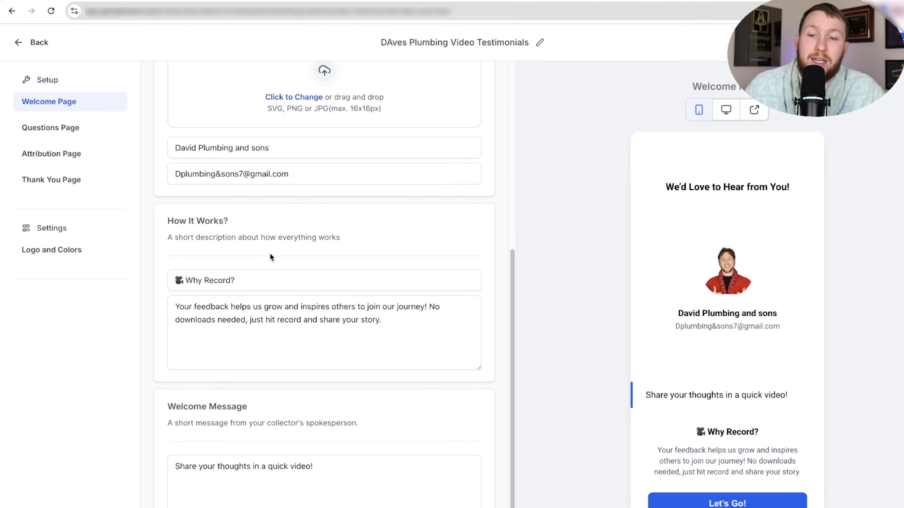
click(271, 281)
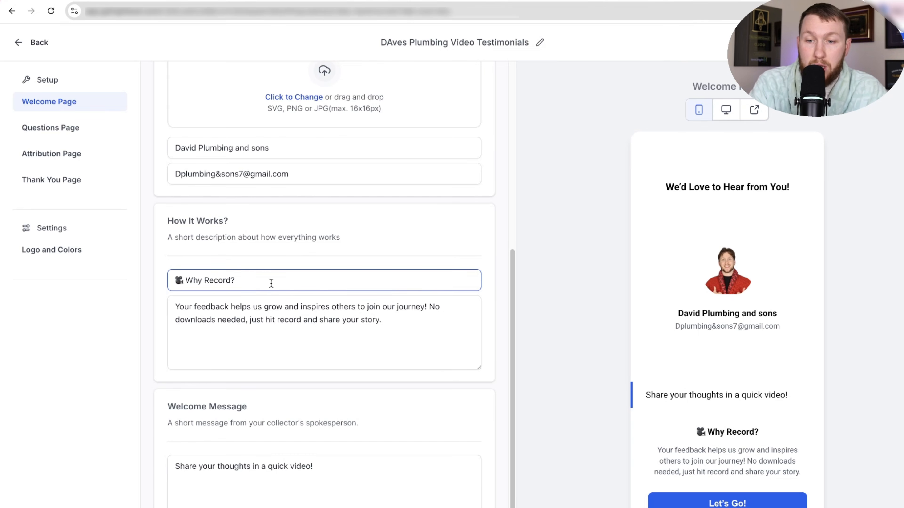
click(241, 322)
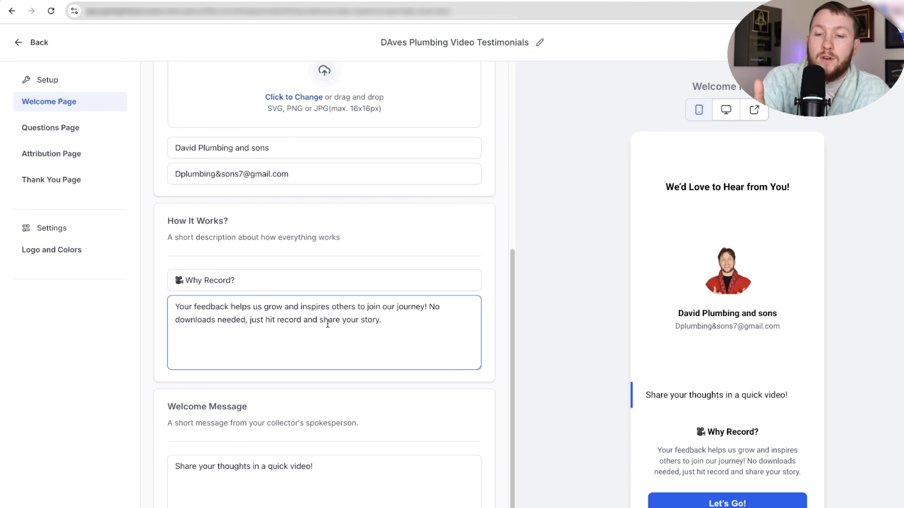
click(269, 227)
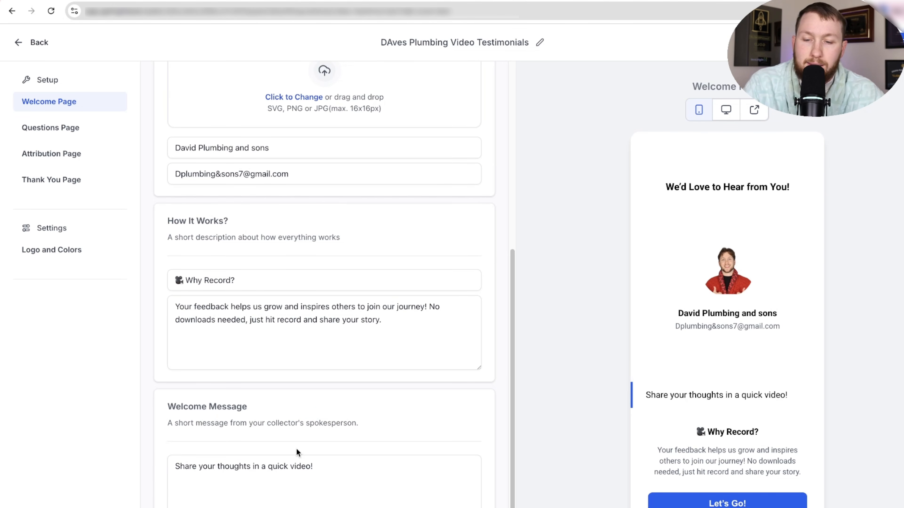
click(300, 465)
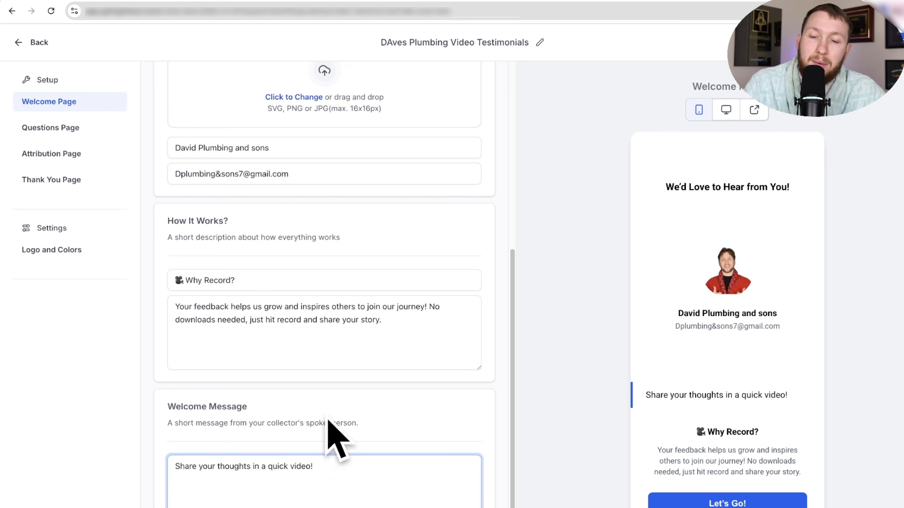
scroll(278, 434, up, 6)
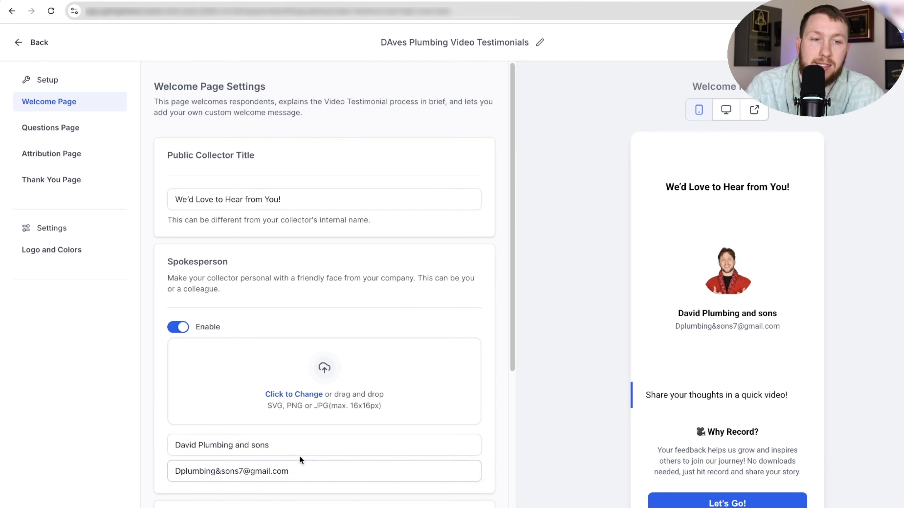
scroll(299, 456, down, 8)
scroll(288, 446, up, 8)
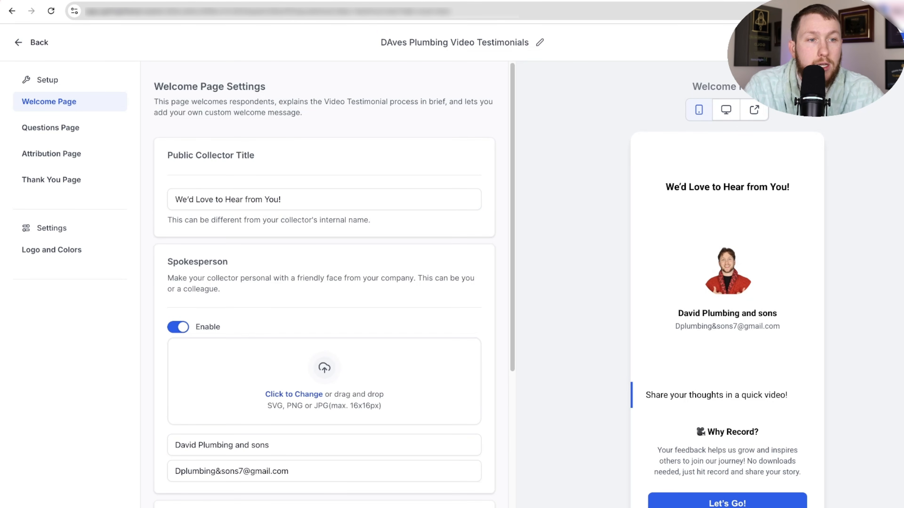
Step: Try adding a third question in the Questions Page settings, delete it again, and check the two remaining questions
click(81, 133)
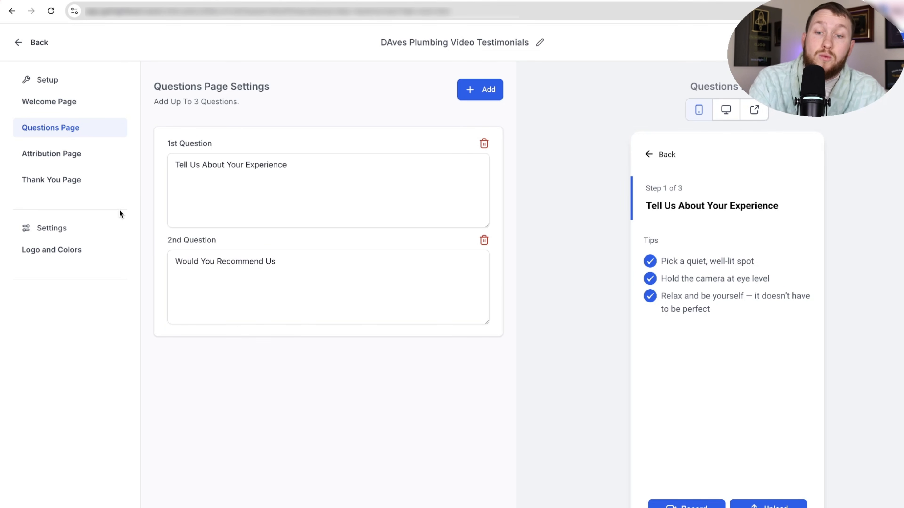
click(477, 95)
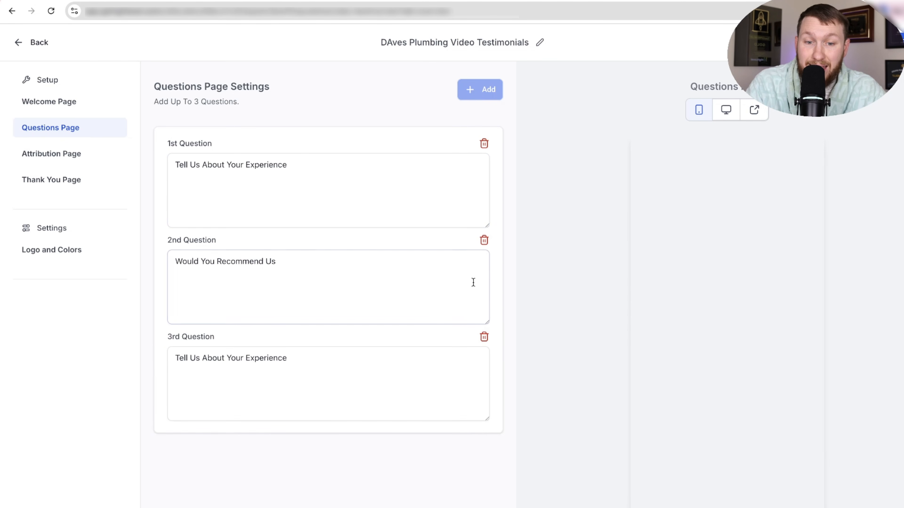
click(483, 338)
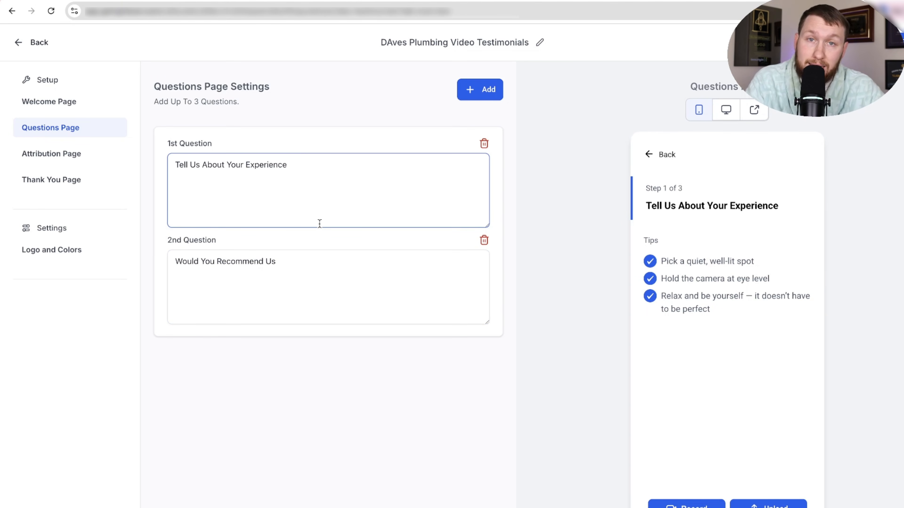
click(218, 285)
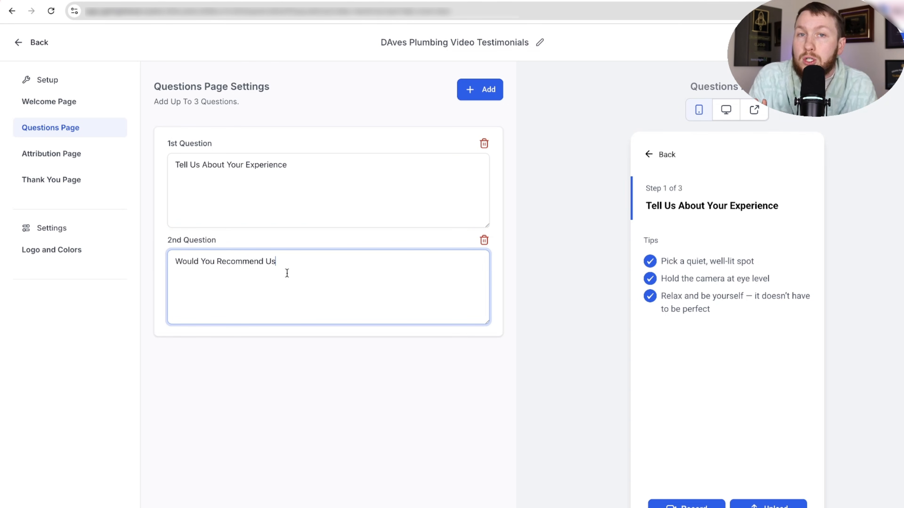
click(301, 170)
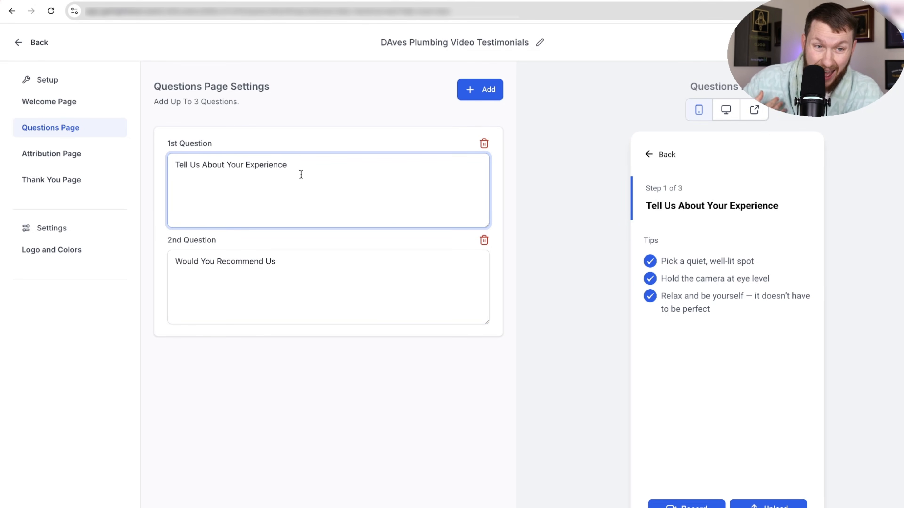
Step: Examine the Attribution Page settings and compare the desktop and mobile previews
click(82, 156)
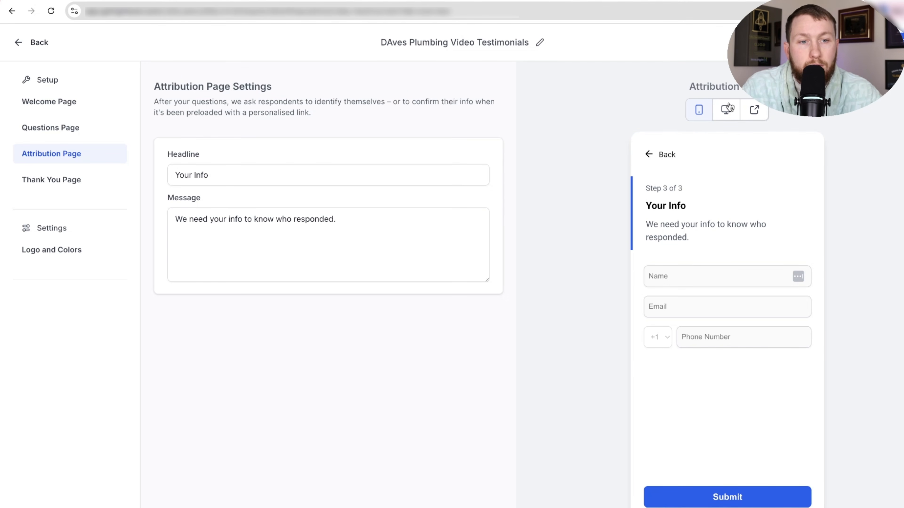
click(726, 109)
click(700, 110)
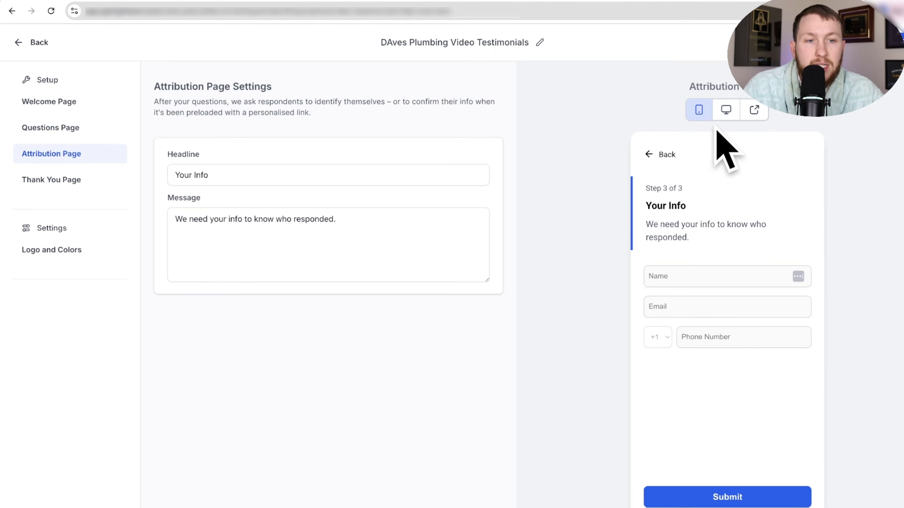
Step: Review the headline and message in the Thank You Page settings
click(84, 184)
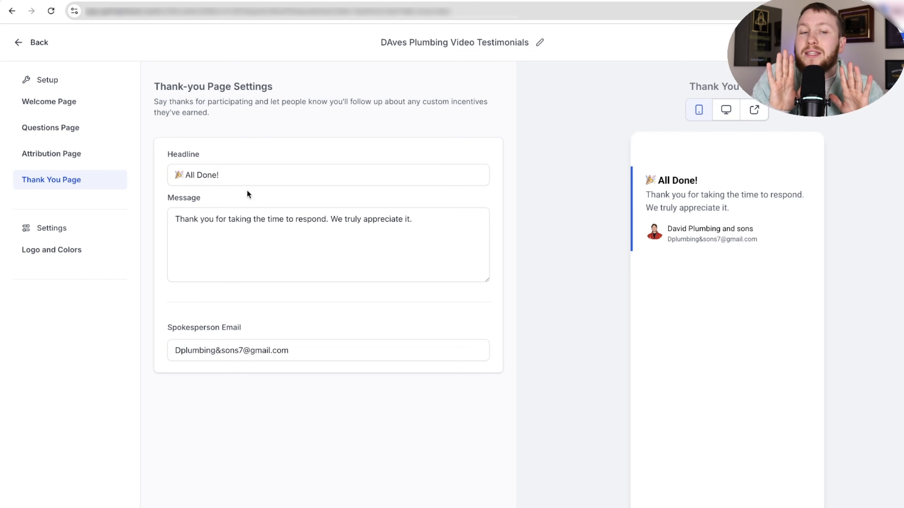
click(244, 181)
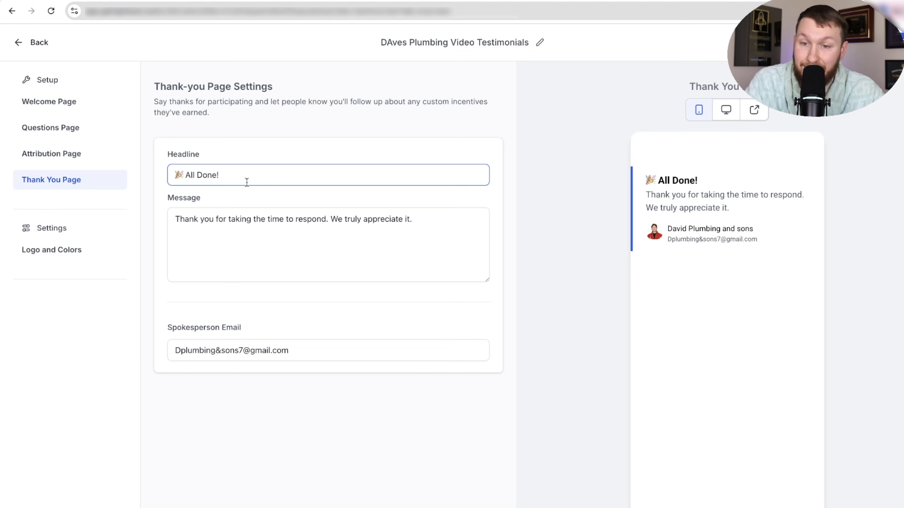
click(208, 219)
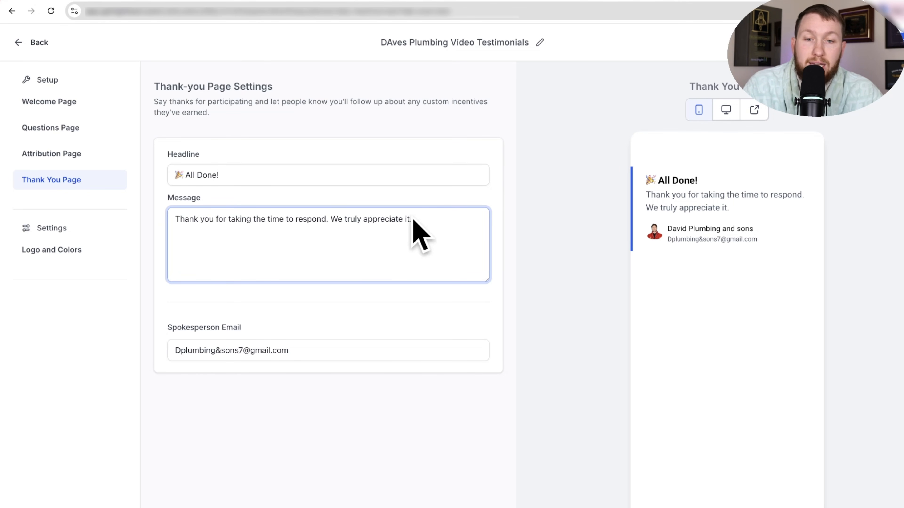
drag(175, 220, 428, 232)
click(425, 218)
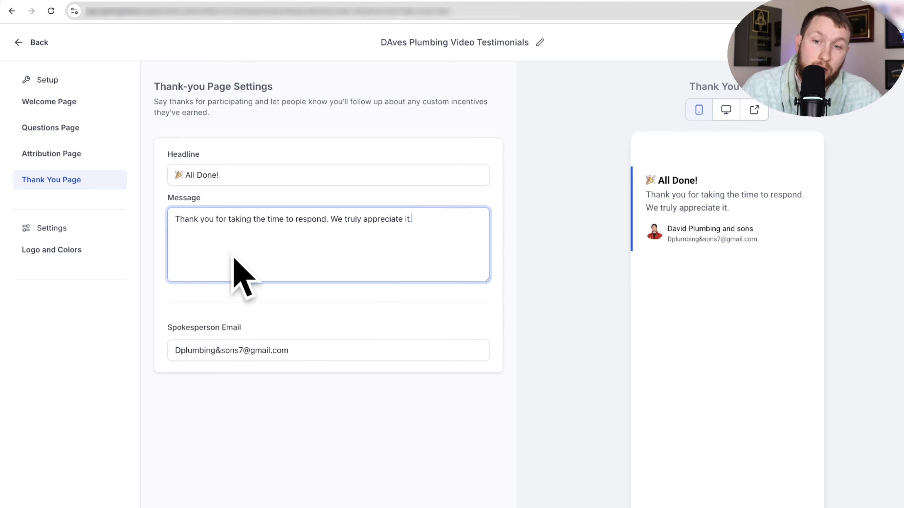
Step: Revisit the Attribution, Questions and Welcome Page settings to look over the collector's flow
click(94, 158)
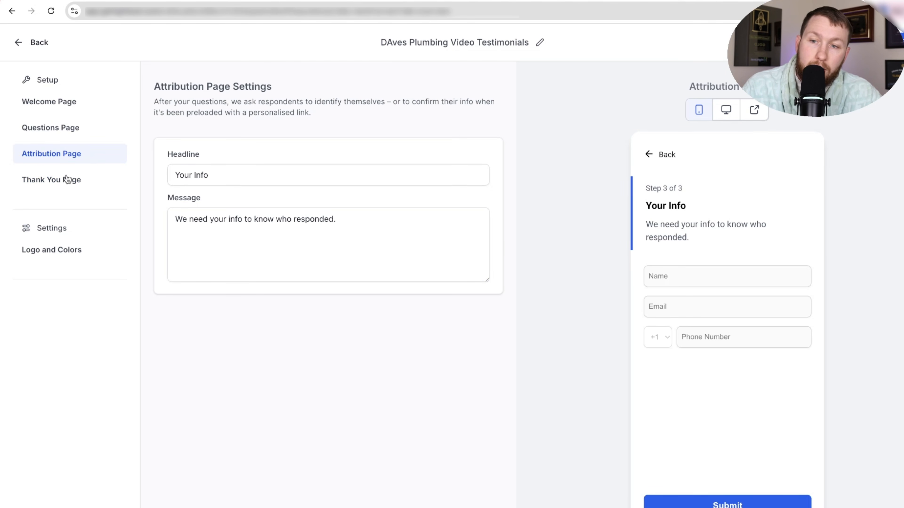
click(42, 128)
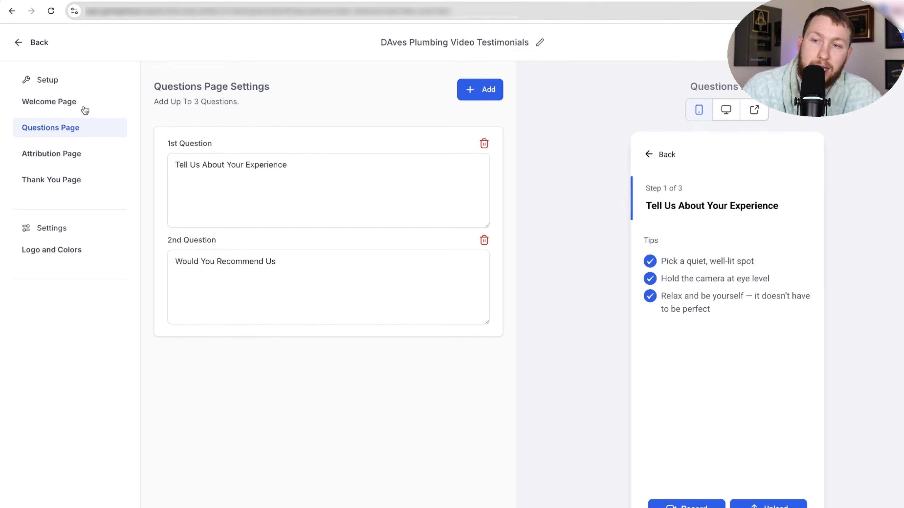
click(85, 109)
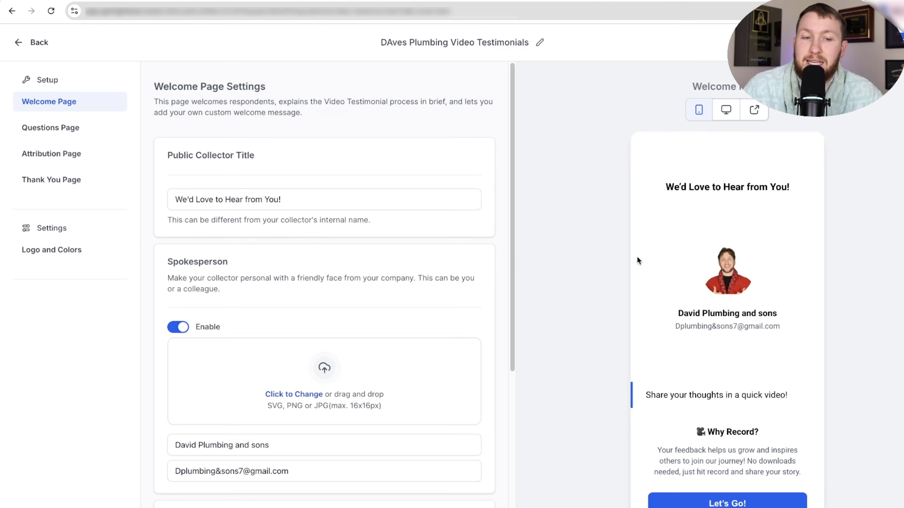
Step: Try out another background color in the Logo and Colors settings and return it to white
click(64, 251)
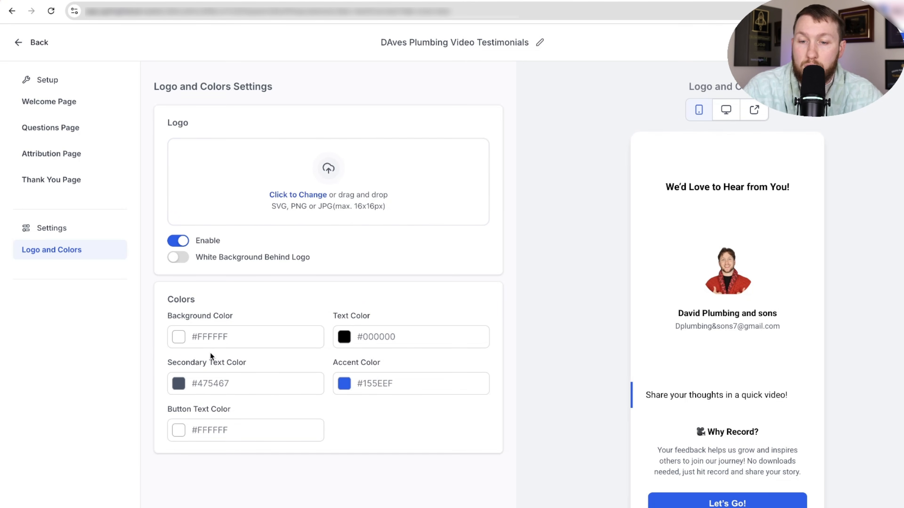
click(179, 336)
drag(187, 372, 80, 348)
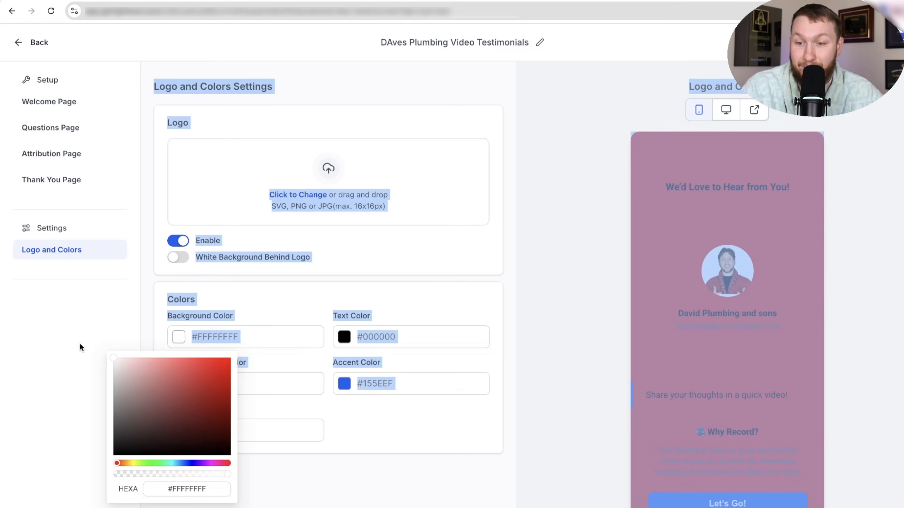
click(271, 306)
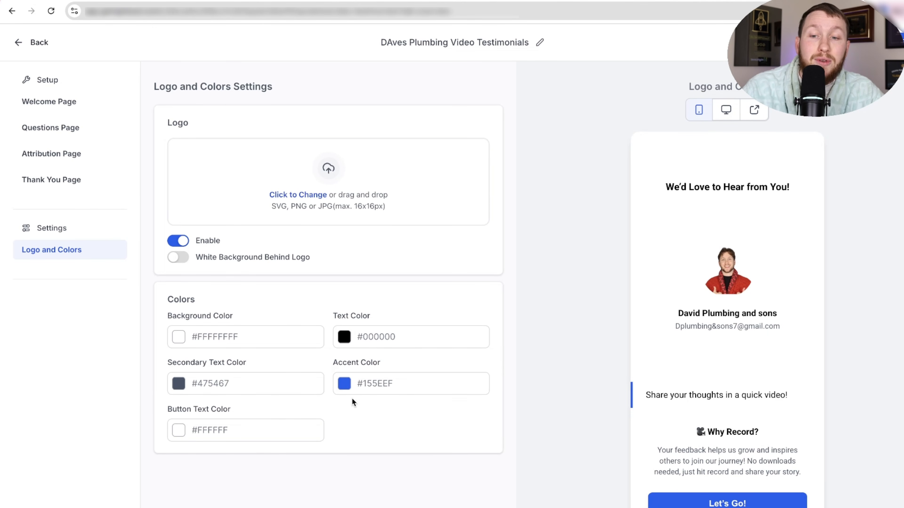
Step: Look at the Accent Color options in the Logo and Colors settings and return to the Video Testimonials overview
click(345, 383)
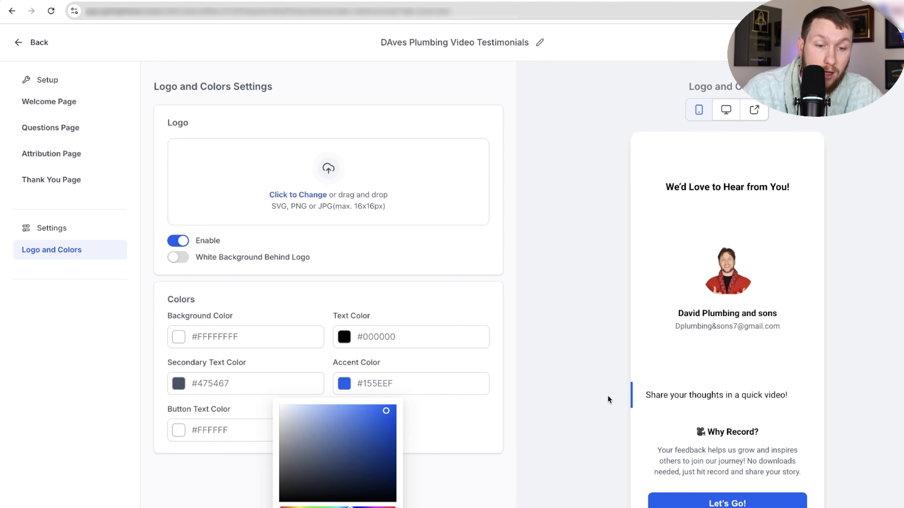
click(392, 301)
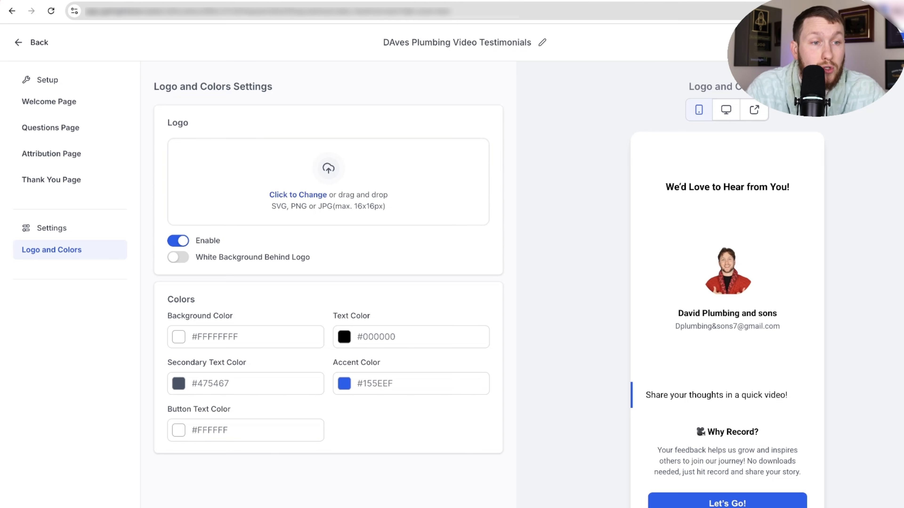
click(36, 43)
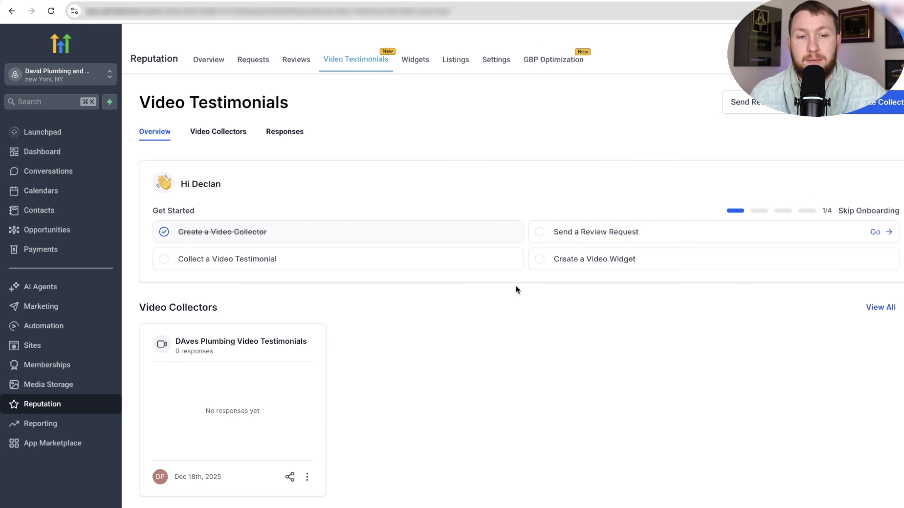
Step: Send a review request by SMS to an existing contact, using the DAves Plumbing Video Testimonials link and the default template
click(613, 230)
click(445, 144)
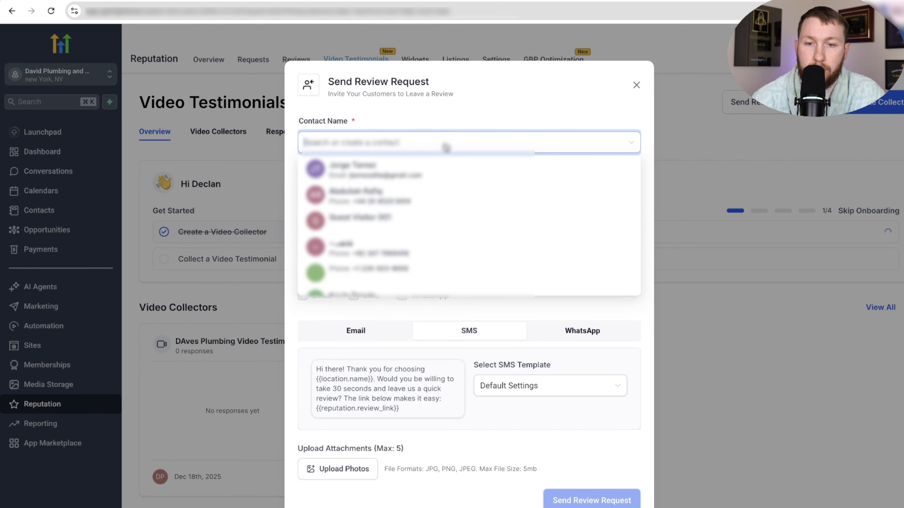
scroll(448, 222, down, 5)
click(382, 166)
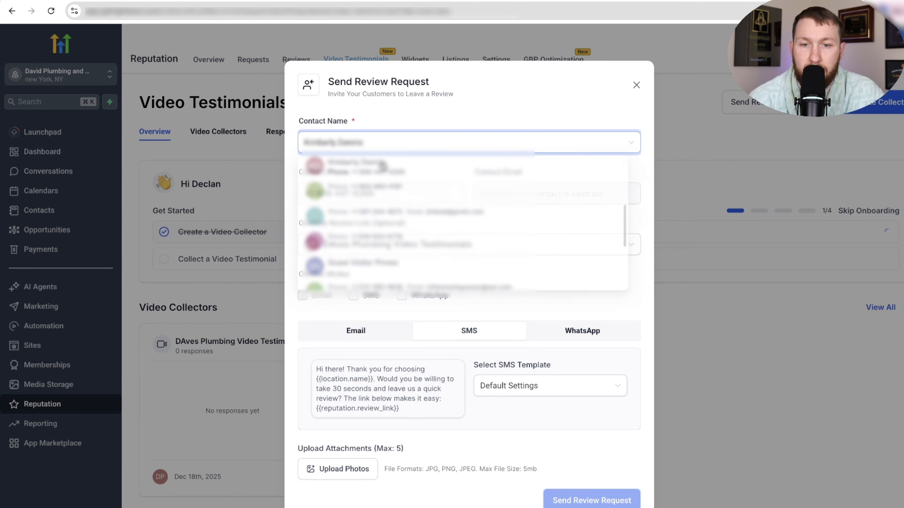
click(361, 302)
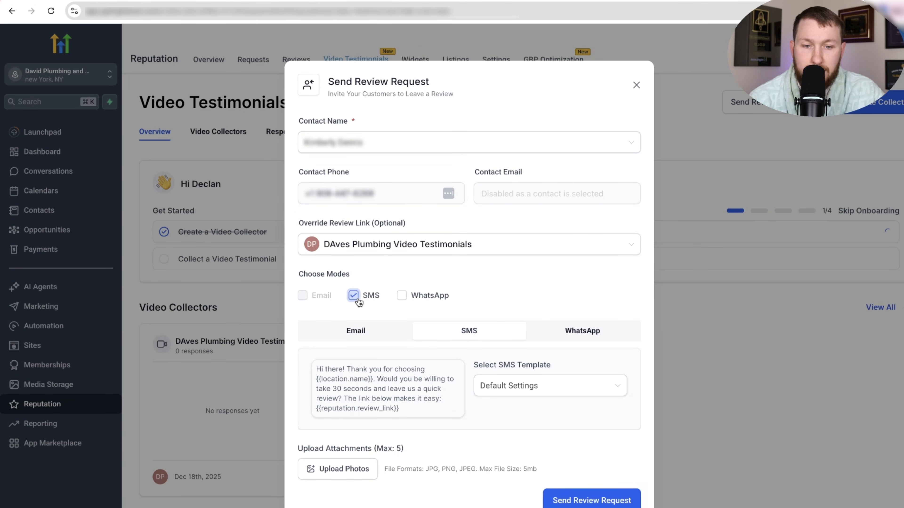
click(570, 501)
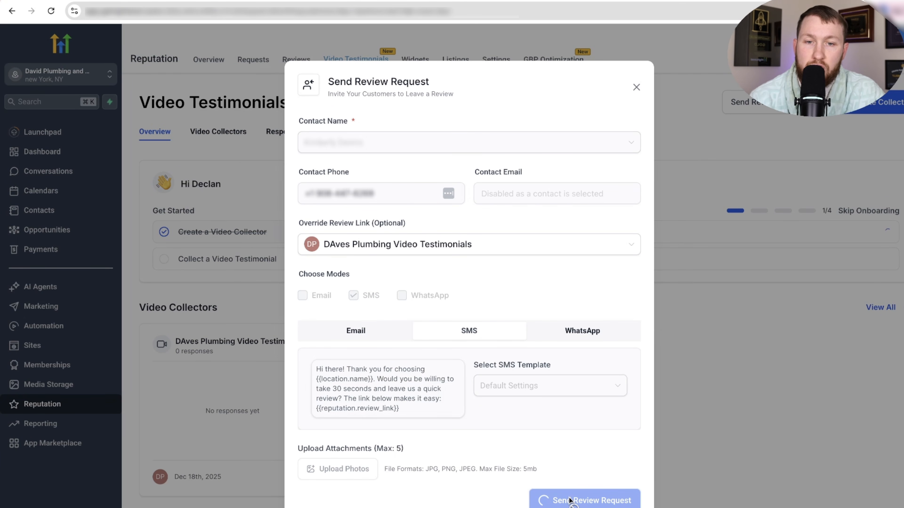
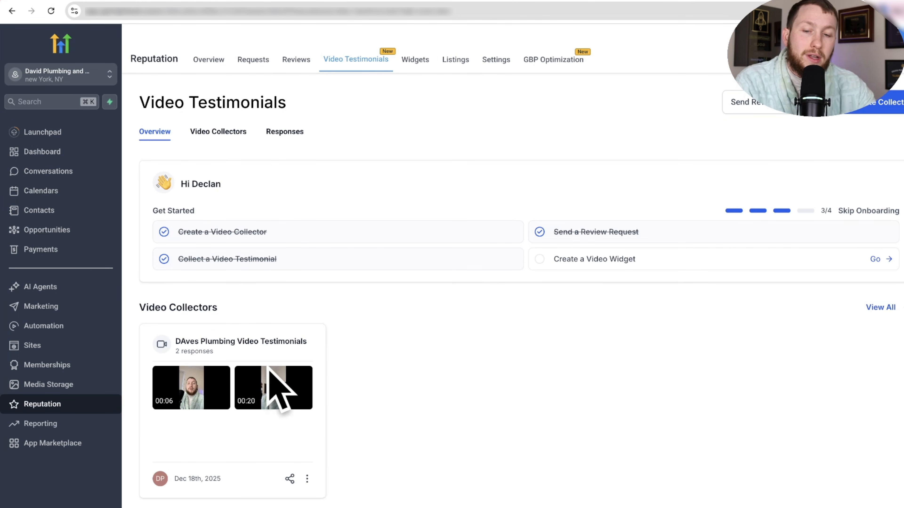
Step: Start creating a video widget from the onboarding checklist and look over its list layout preview
click(307, 479)
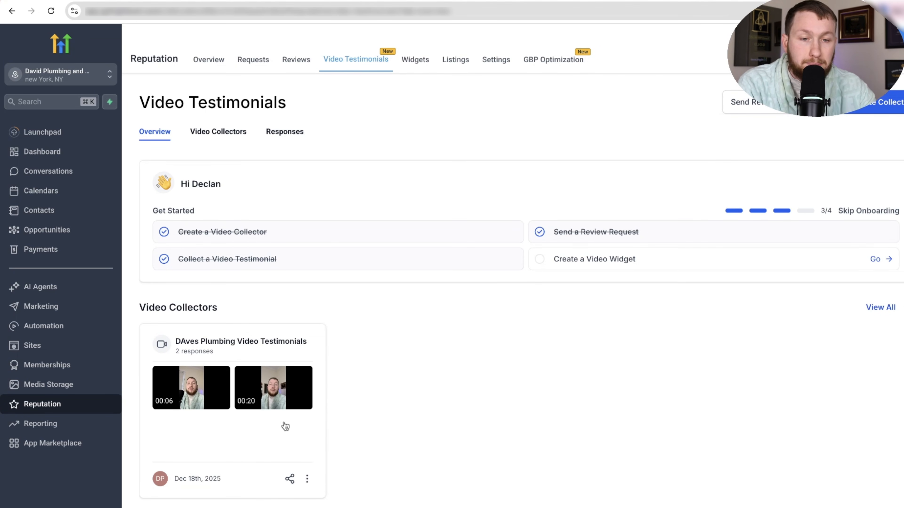
click(572, 263)
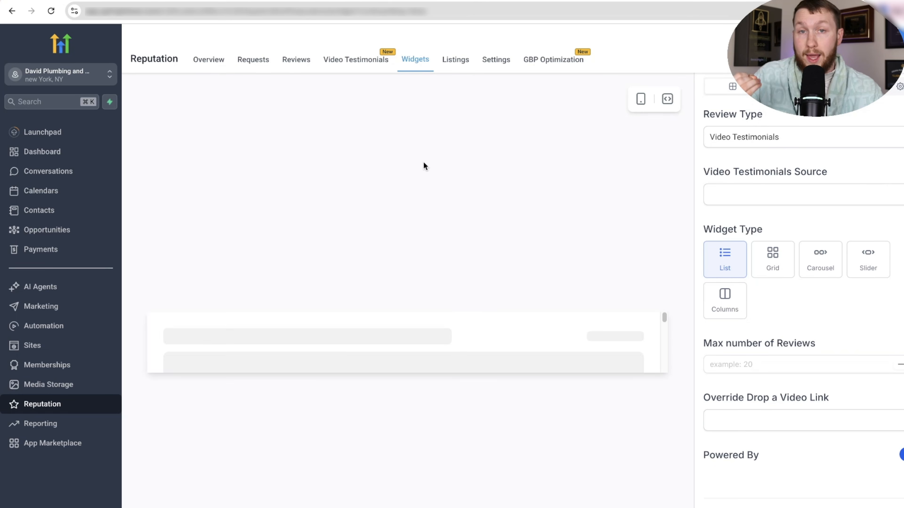
scroll(522, 330, down, 2)
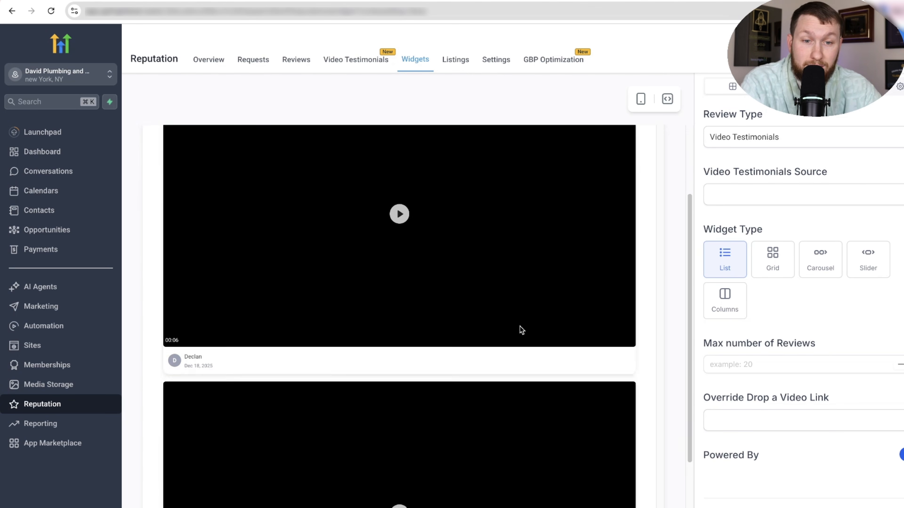
scroll(504, 358, up, 2)
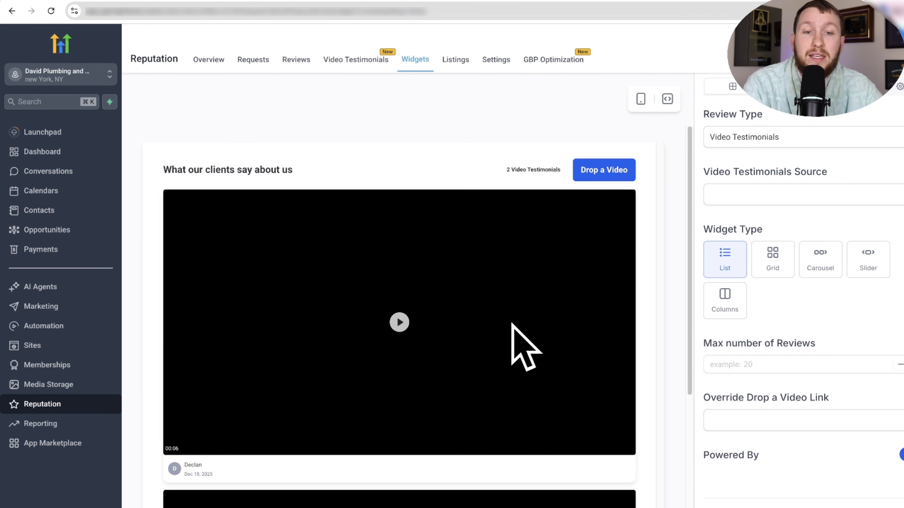
scroll(499, 338, down, 5)
scroll(669, 294, up, 5)
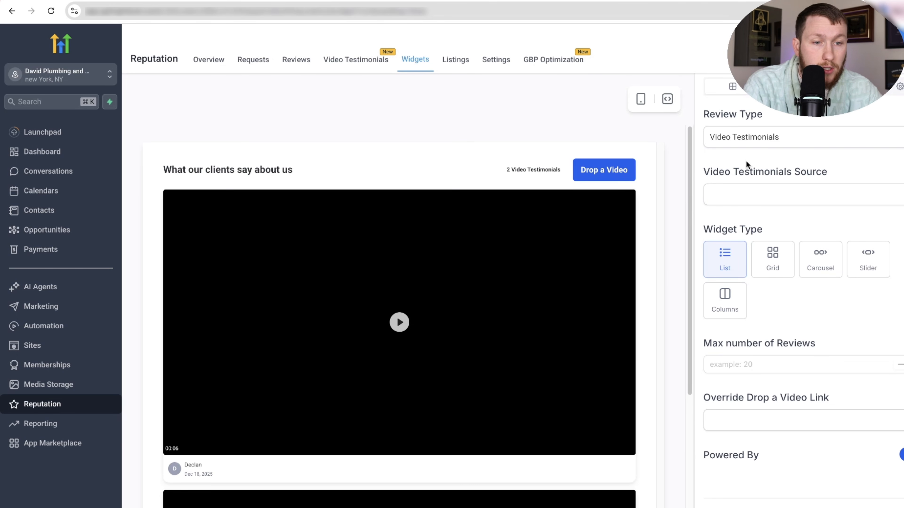
Step: Compare the Grid and Carousel widget types, settle on Grid, and set the maximum number of reviews to 2
click(775, 258)
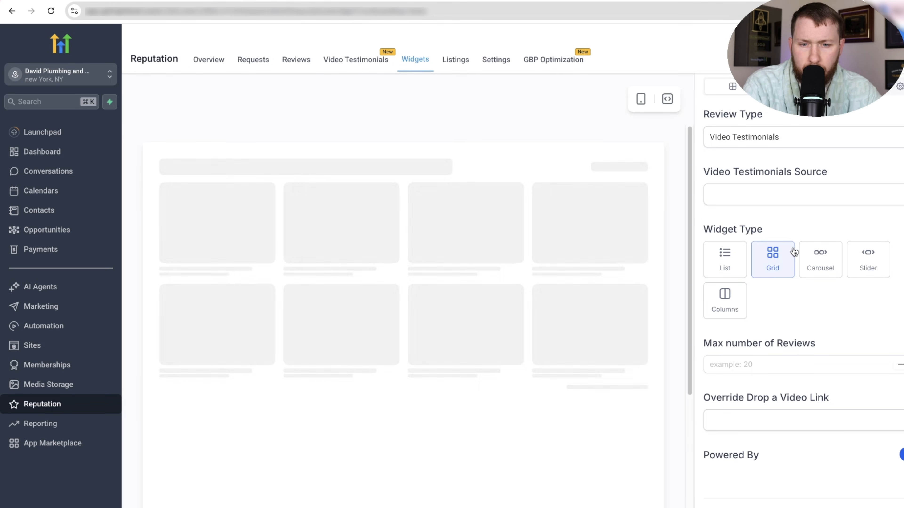
click(820, 271)
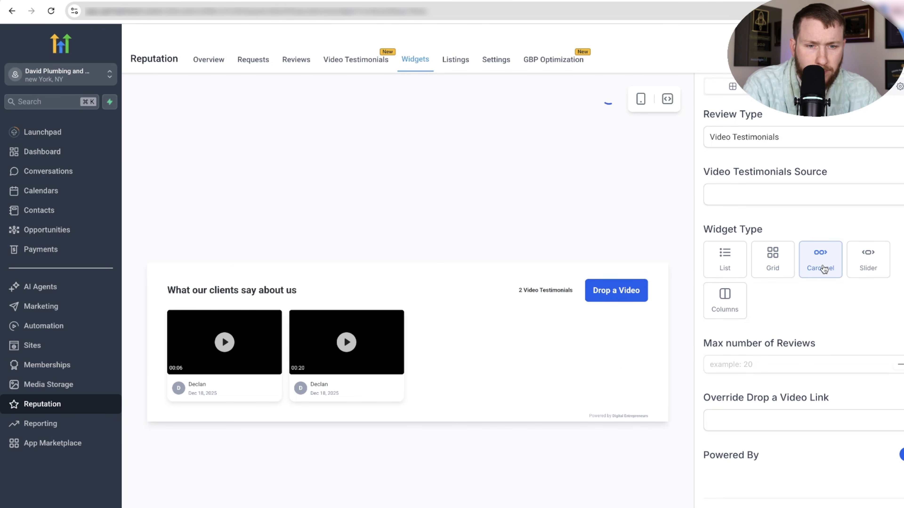
click(760, 265)
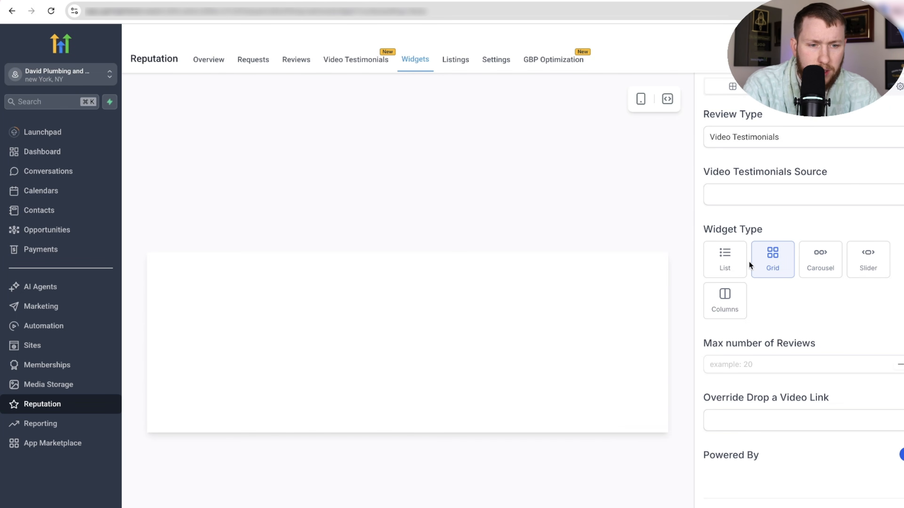
click(765, 365)
text(1)
key(BackSpace)
text(2)
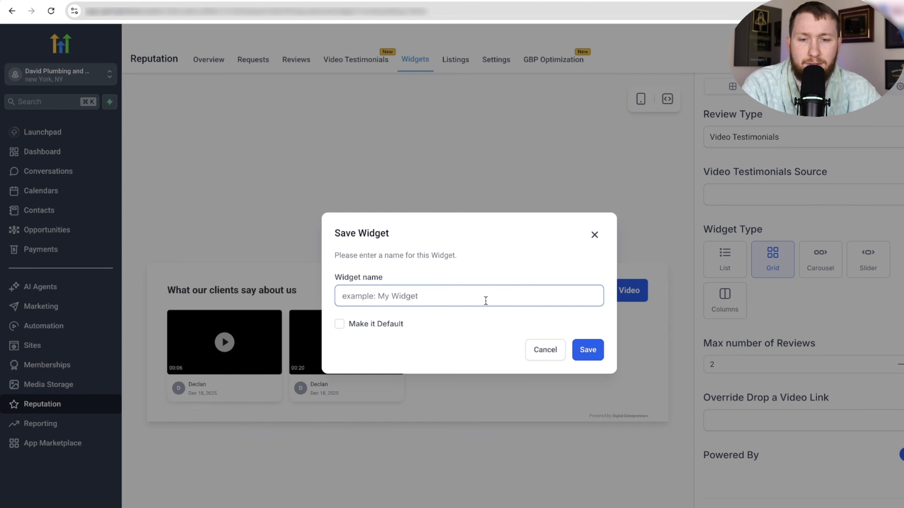
Step: Save the widget under the name "Video testimonial Widy"
click(485, 301)
text(Video )
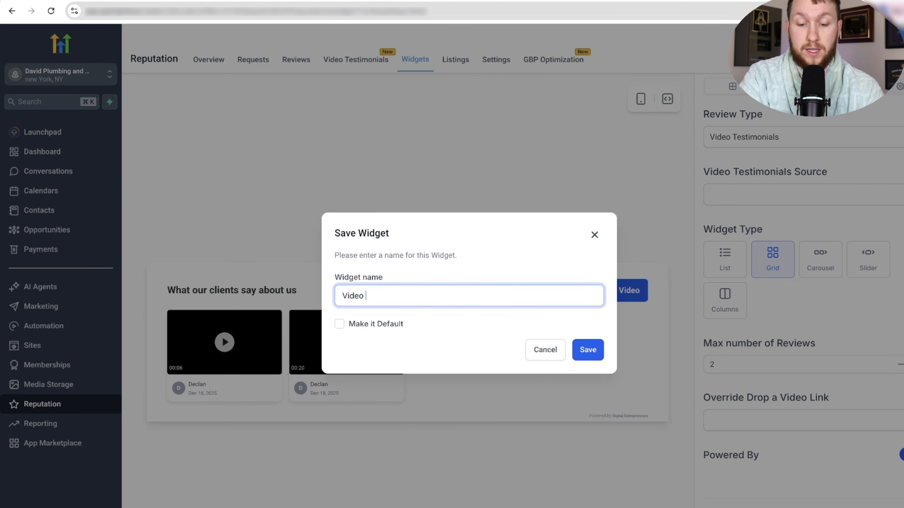
text(testimonial )
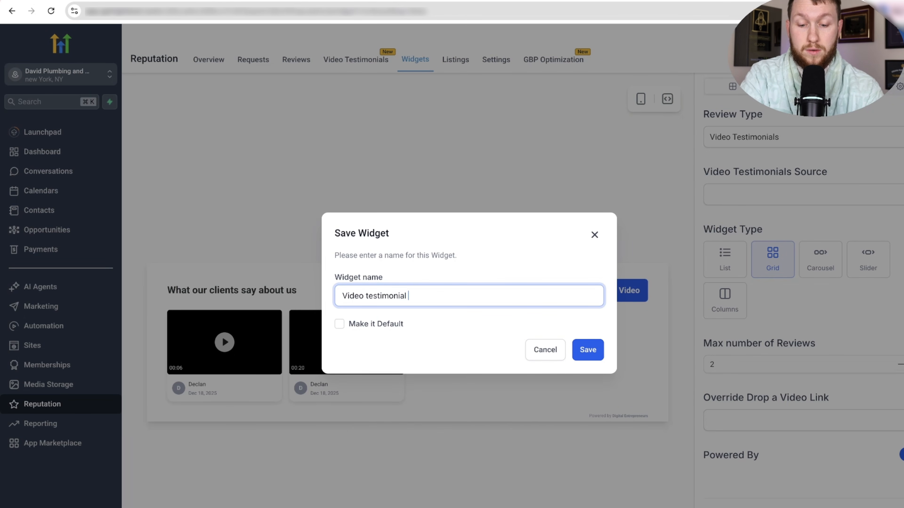
text(Widget)
click(594, 350)
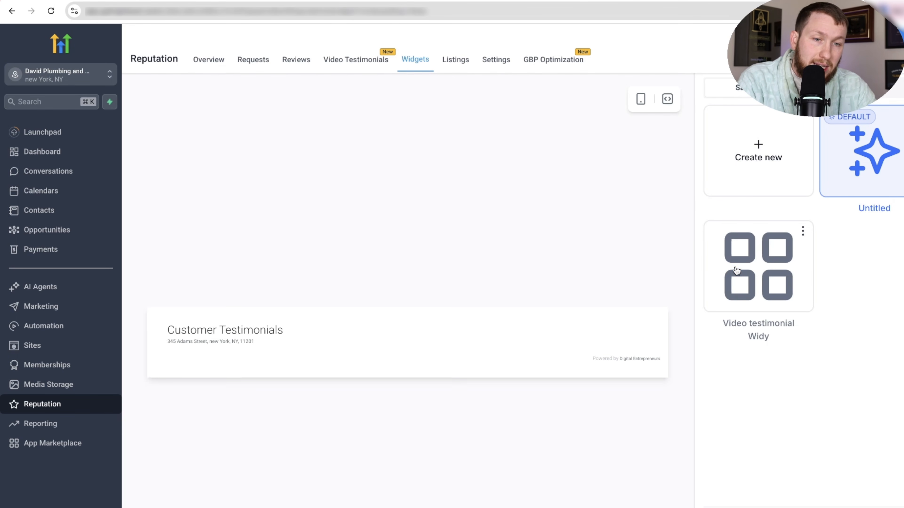
Step: Copy the embed code of the saved "Video testimonial Widy" widget
click(736, 271)
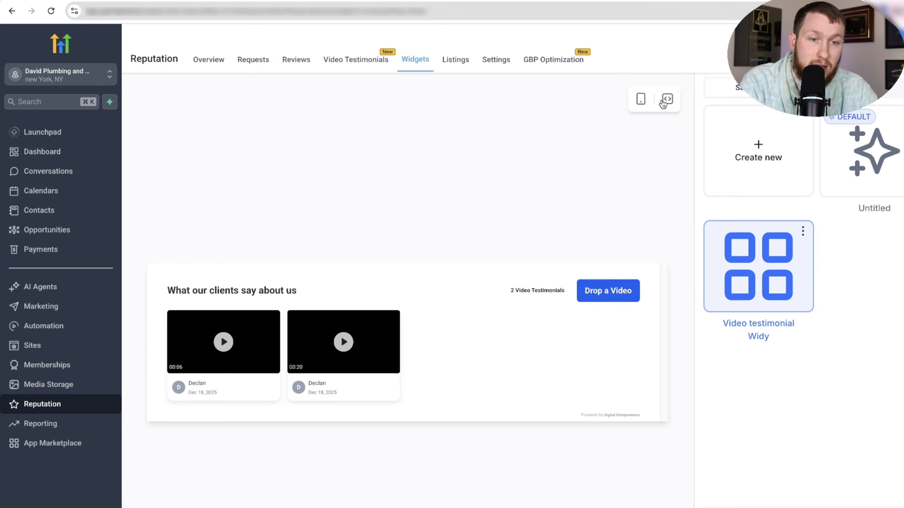
click(663, 103)
click(559, 381)
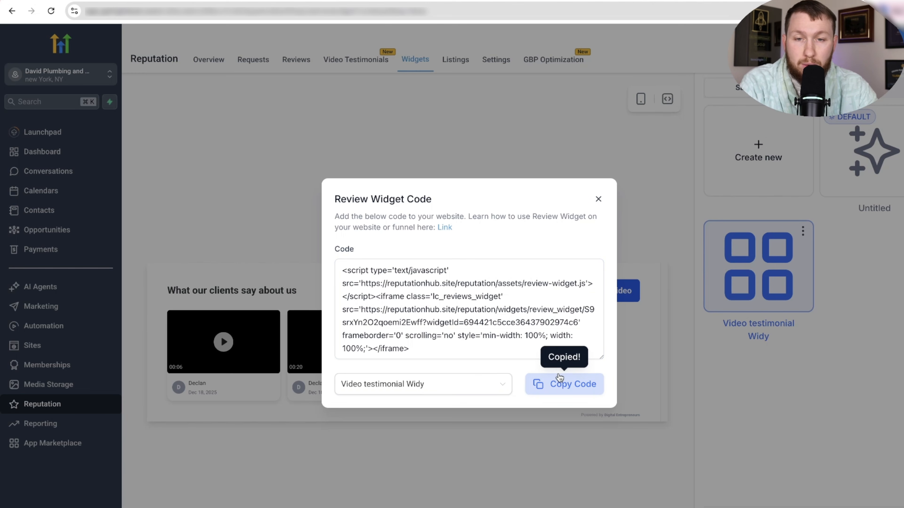
click(598, 200)
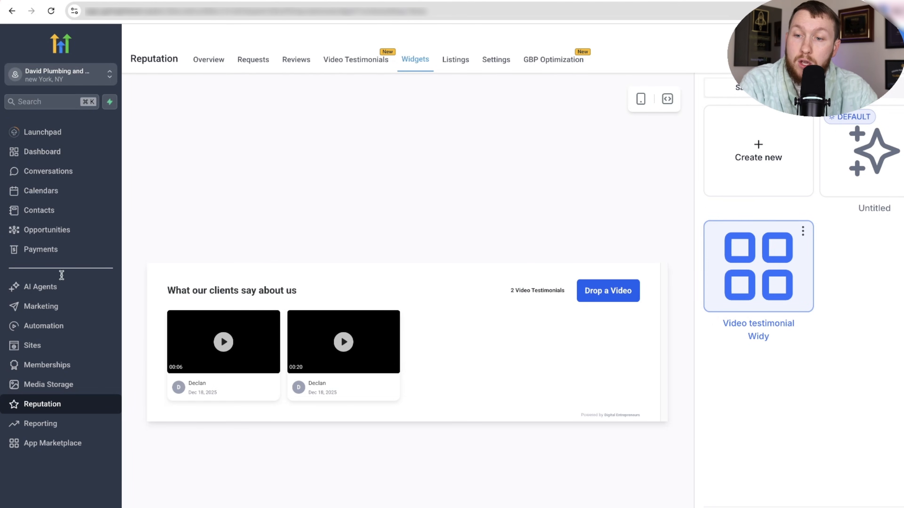
Step: Open the Home page of the Personal Coach website in the page editor
click(61, 345)
click(226, 61)
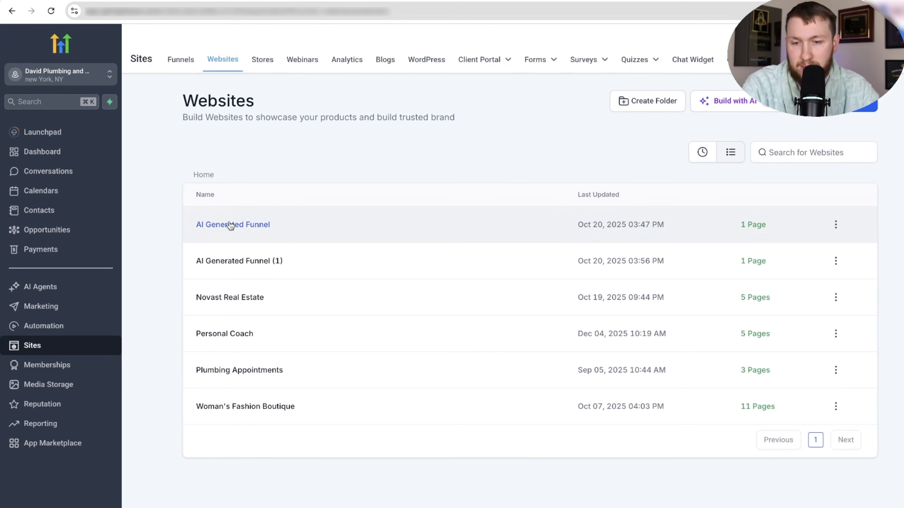
click(245, 334)
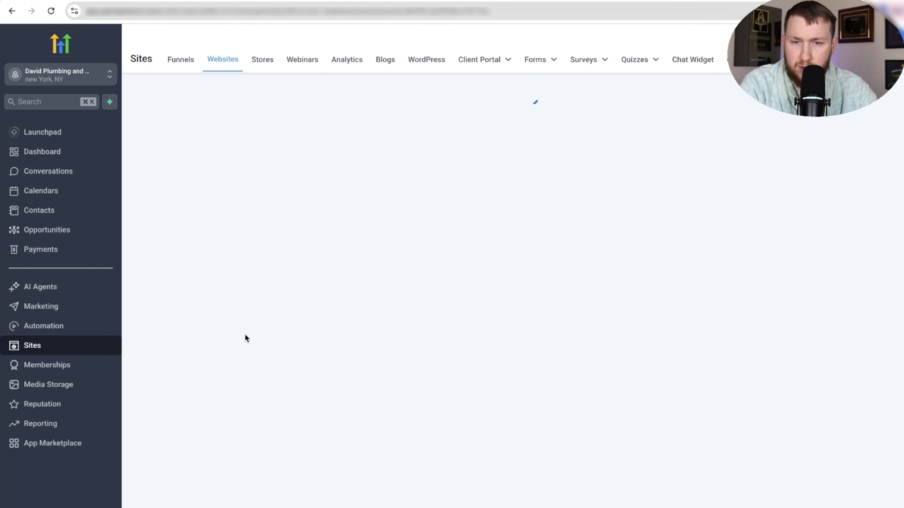
click(238, 311)
click(248, 289)
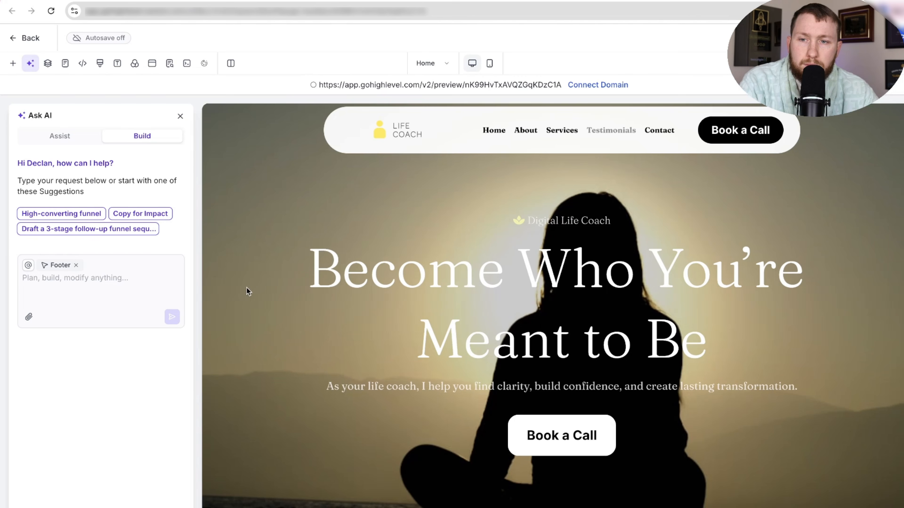
Step: Add a Custom HTML/Javascript element beneath the hero section's Book a Call button
click(12, 64)
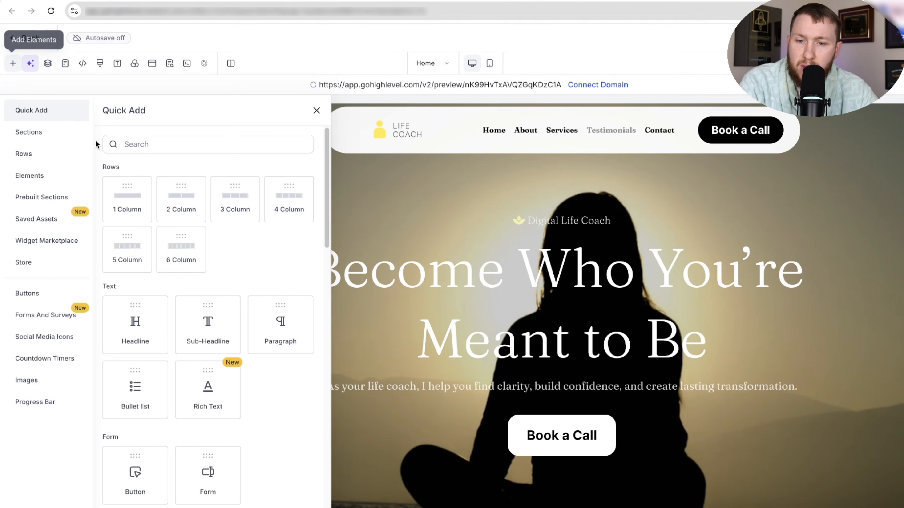
scroll(207, 242, down, 6)
scroll(208, 254, down, 7)
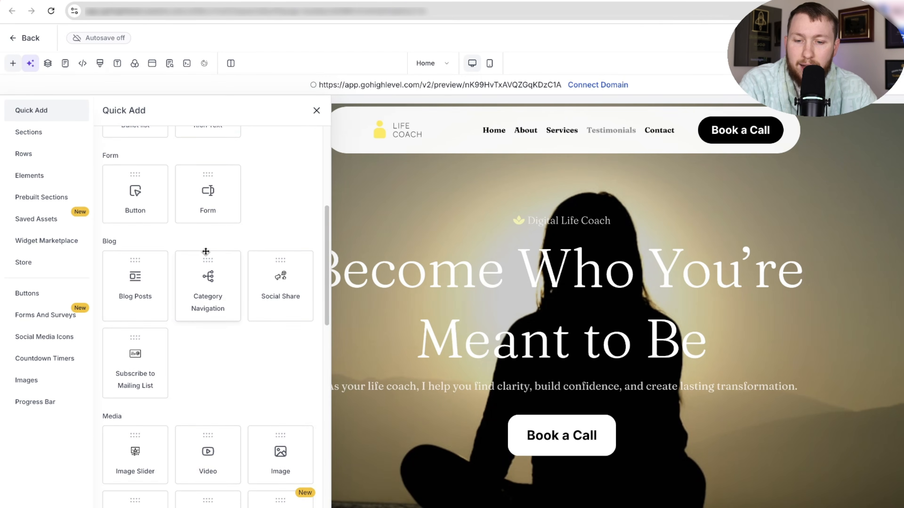
drag(147, 420, 437, 451)
scroll(438, 450, down, 1)
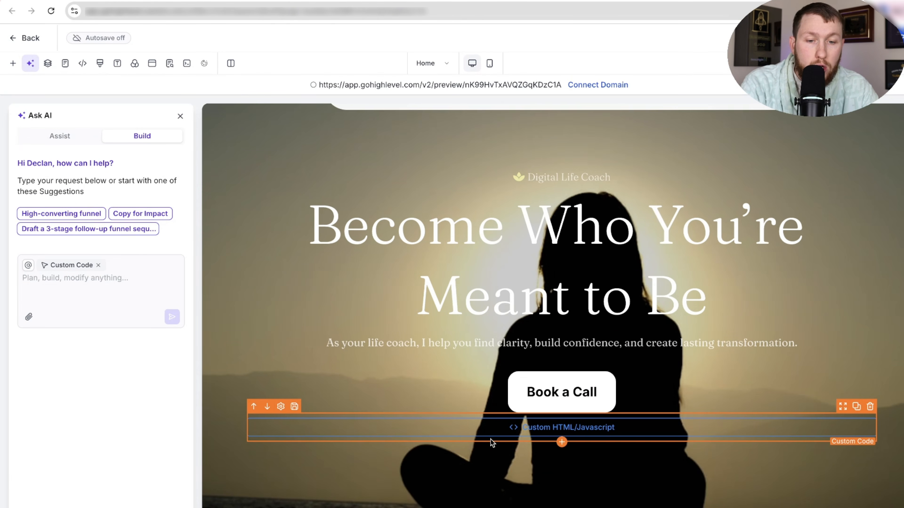
Step: Paste the copied widget code into the custom code element and save it
click(493, 435)
click(832, 216)
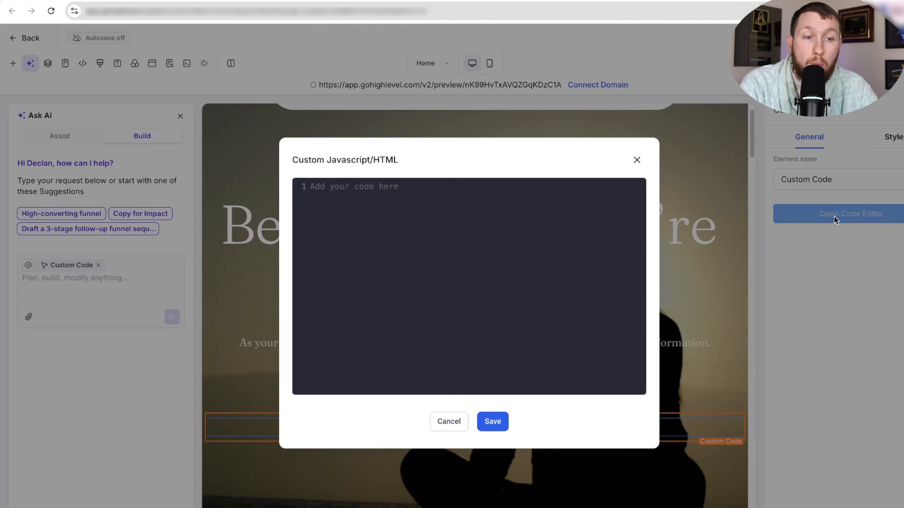
click(392, 188)
right_click(392, 189)
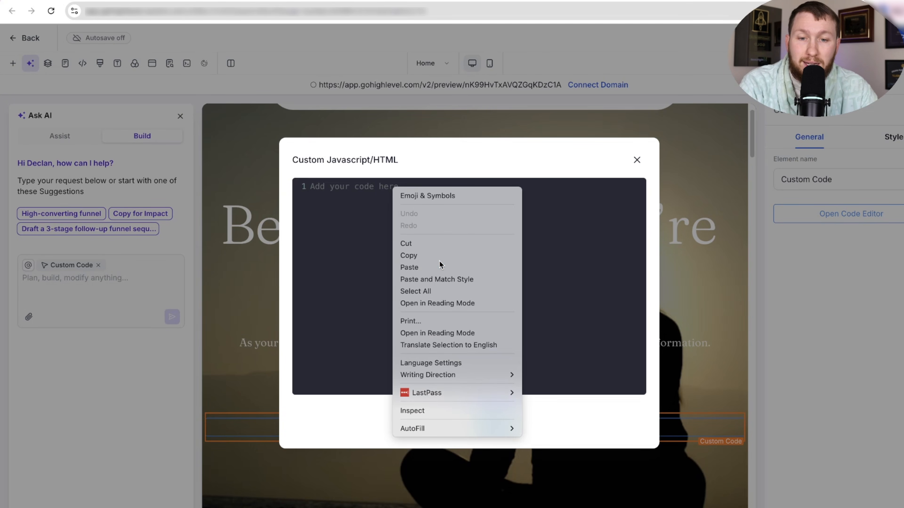
click(410, 267)
click(493, 422)
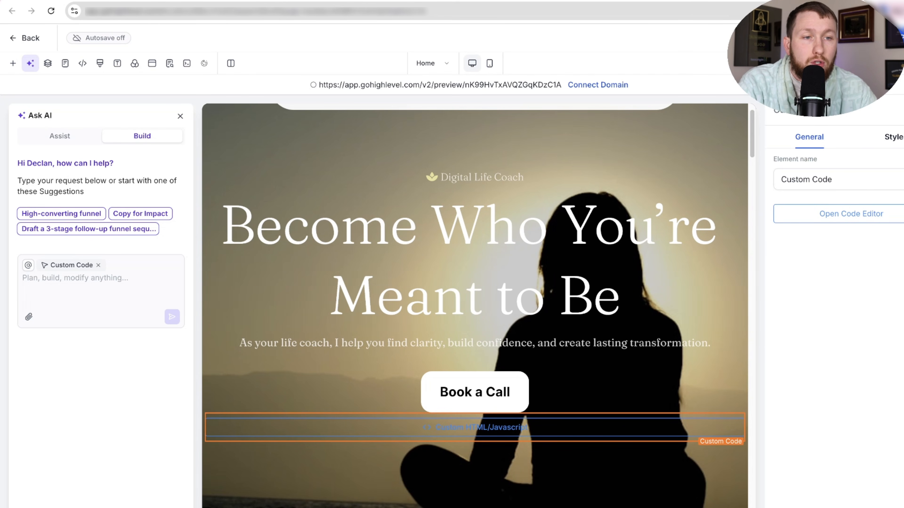
Step: Preview the page and check how the testimonial widget sits in the hero section
click(170, 63)
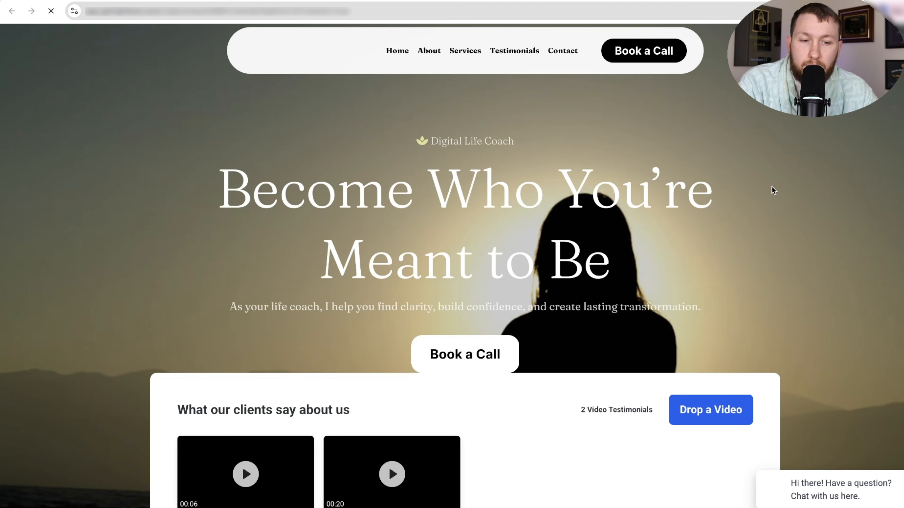
scroll(771, 187, down, 8)
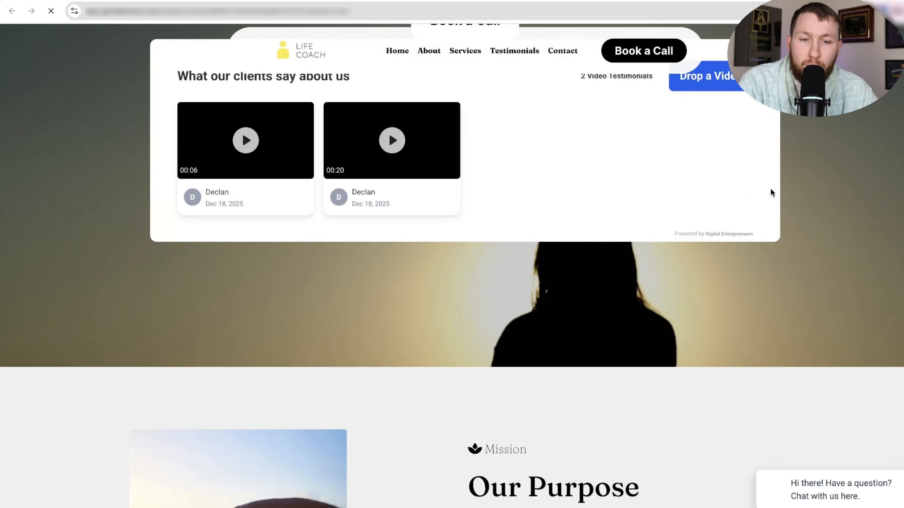
scroll(770, 188, up, 3)
scroll(356, 221, up, 4)
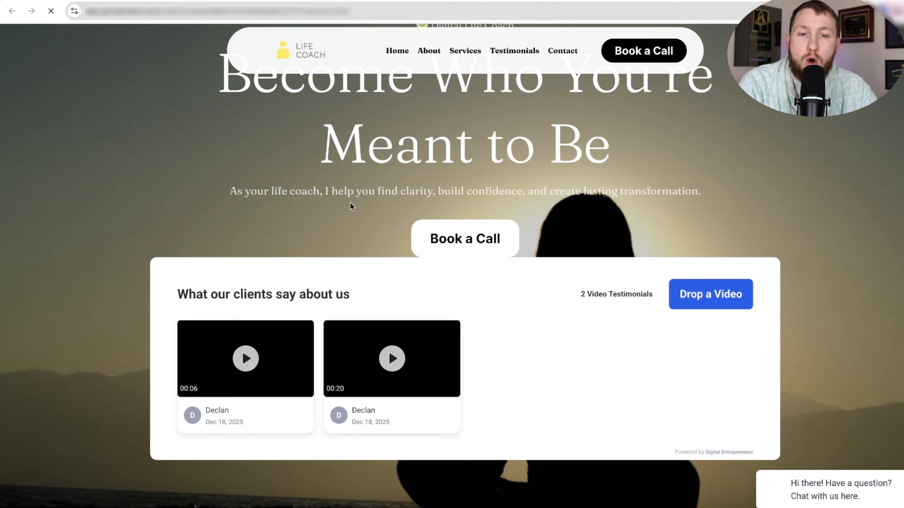
Step: Test the embedded testimonial widget by playing both client videos and trying its Drop a Video option
click(249, 359)
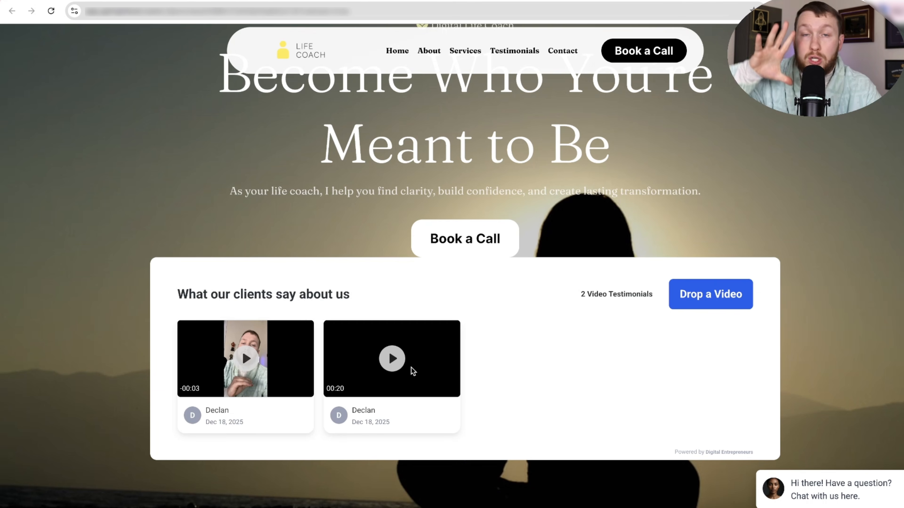
click(391, 360)
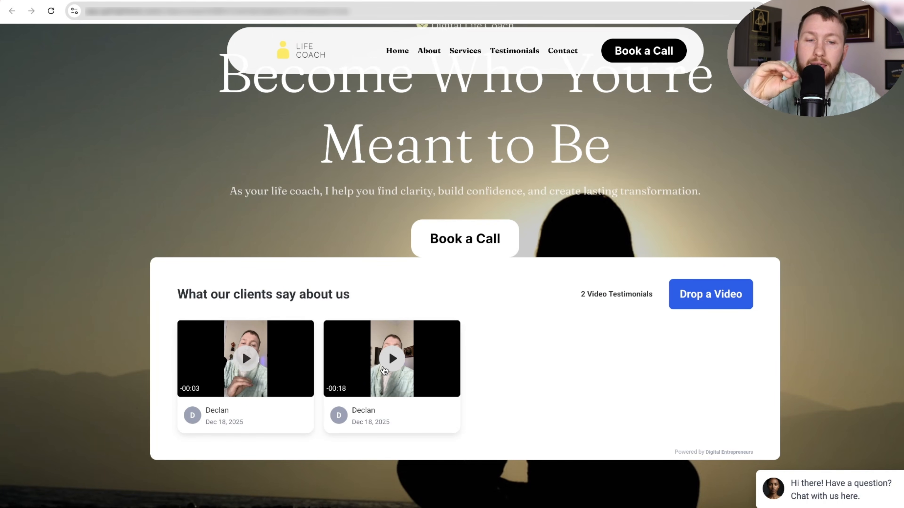
click(696, 301)
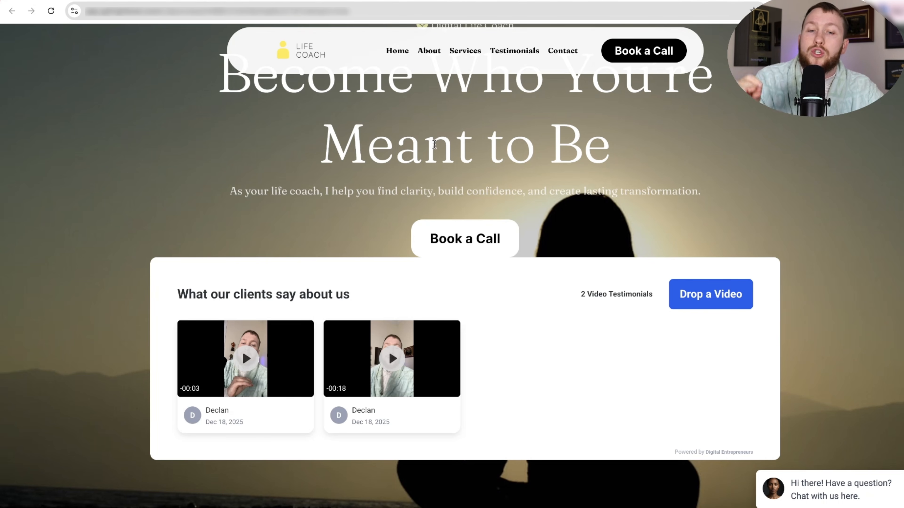
scroll(427, 107, up, 3)
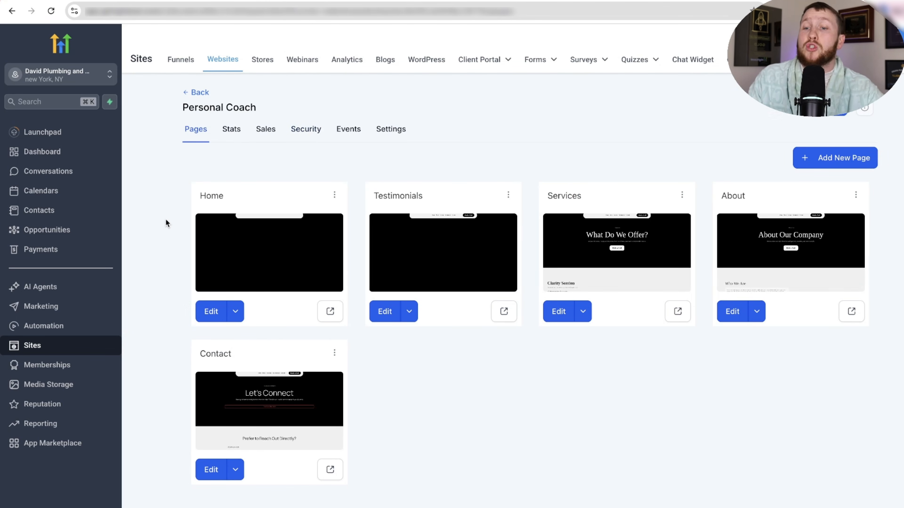
Step: Open the Video Testimonials overview in the Reputation area to review the collector and its recent responses
click(66, 404)
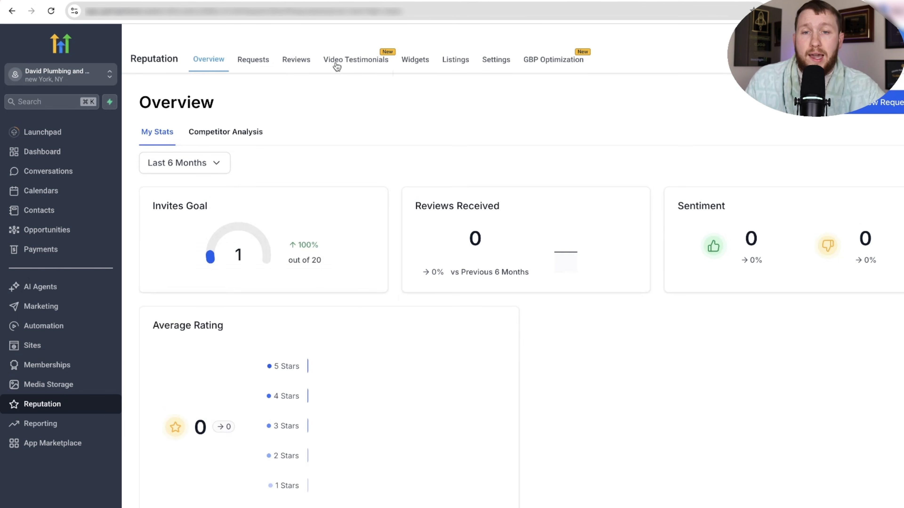
click(337, 67)
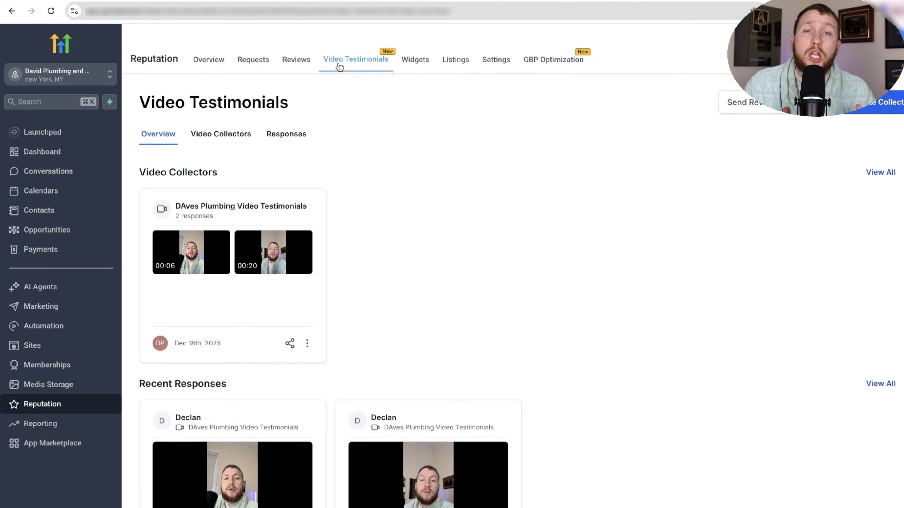